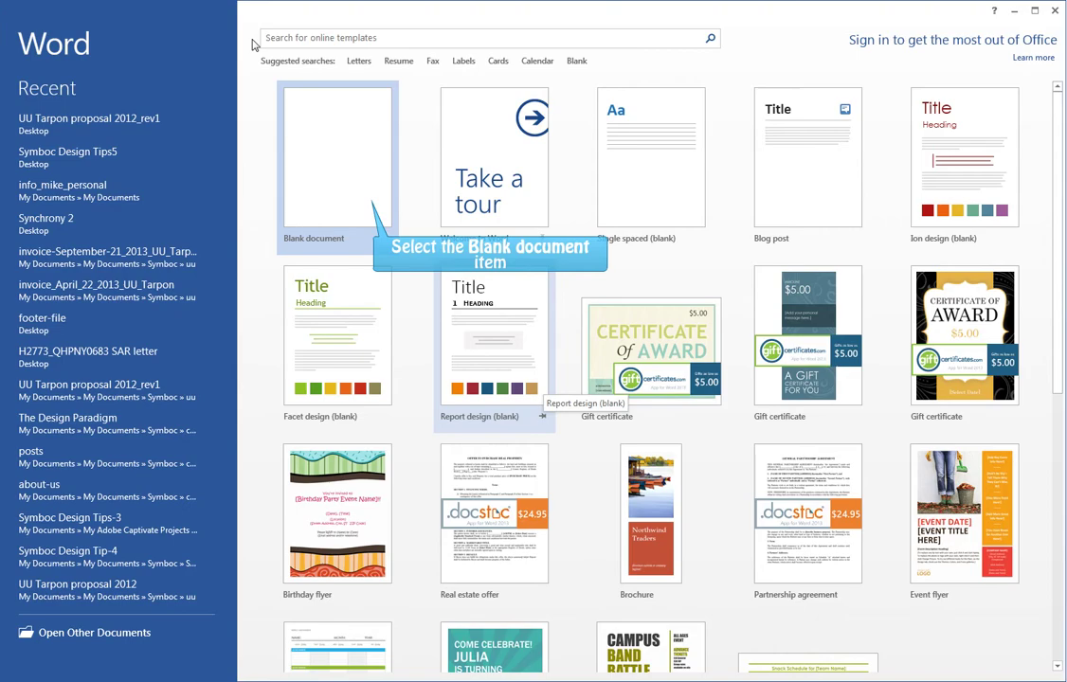
Step: Create a blank document, add a page break for a second page, and return to page 1's top
{"action": "left_click", "coordinate": [365, 205]}
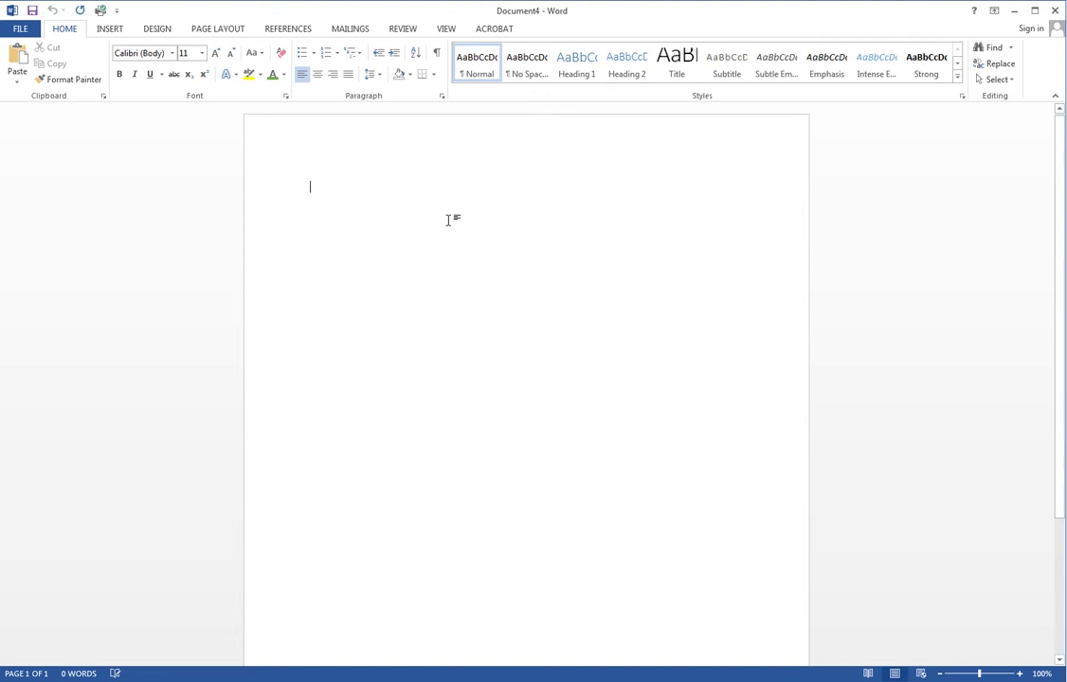
{"action": "key", "text": "ctrl+Return"}
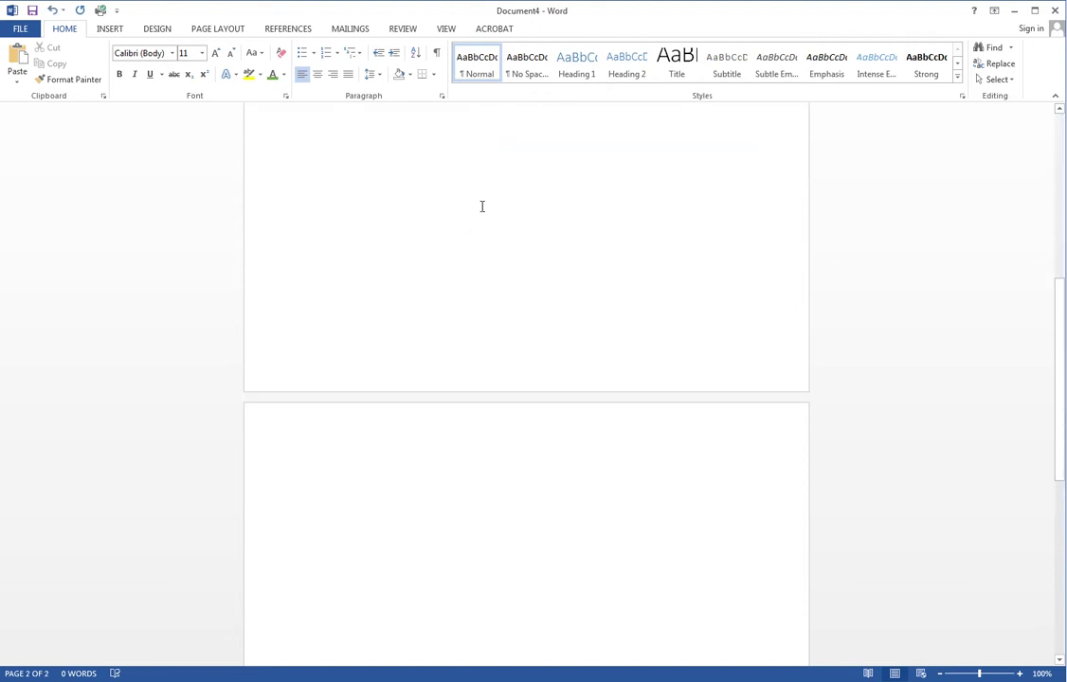
{"action": "left_click", "coordinate": [491, 116]}
{"action": "scroll", "coordinate": [492, 116], "scroll_direction": "up", "scroll_amount": 10}
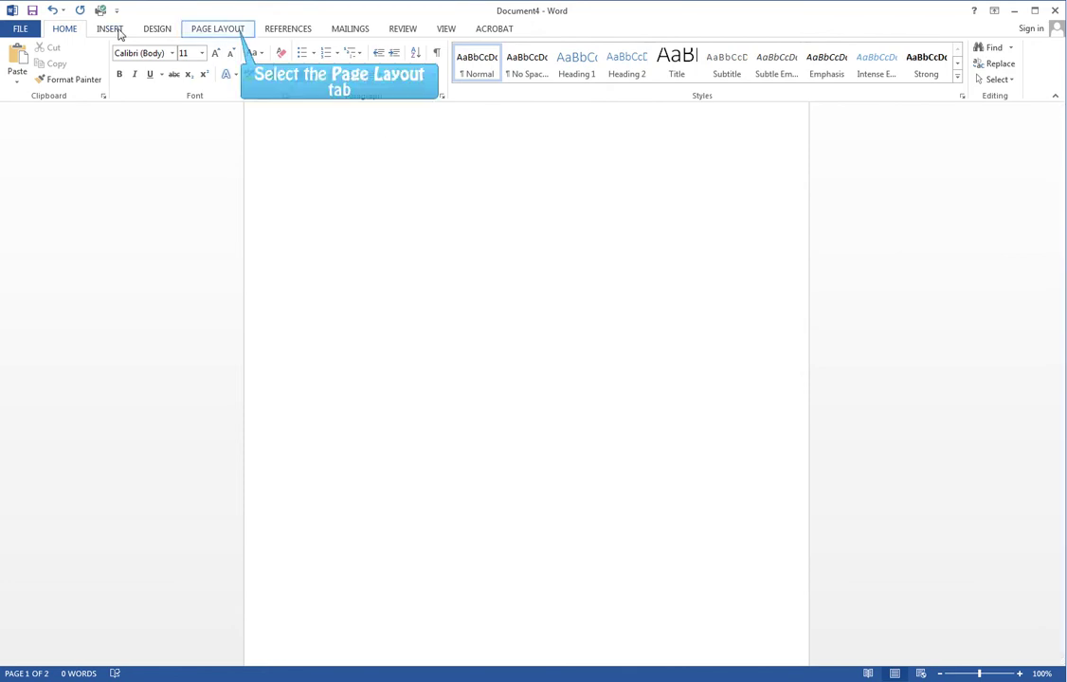
Step: Turn on 'Different first page' in Page Setup's Layout settings for the whole document
{"action": "left_click", "coordinate": [234, 33]}
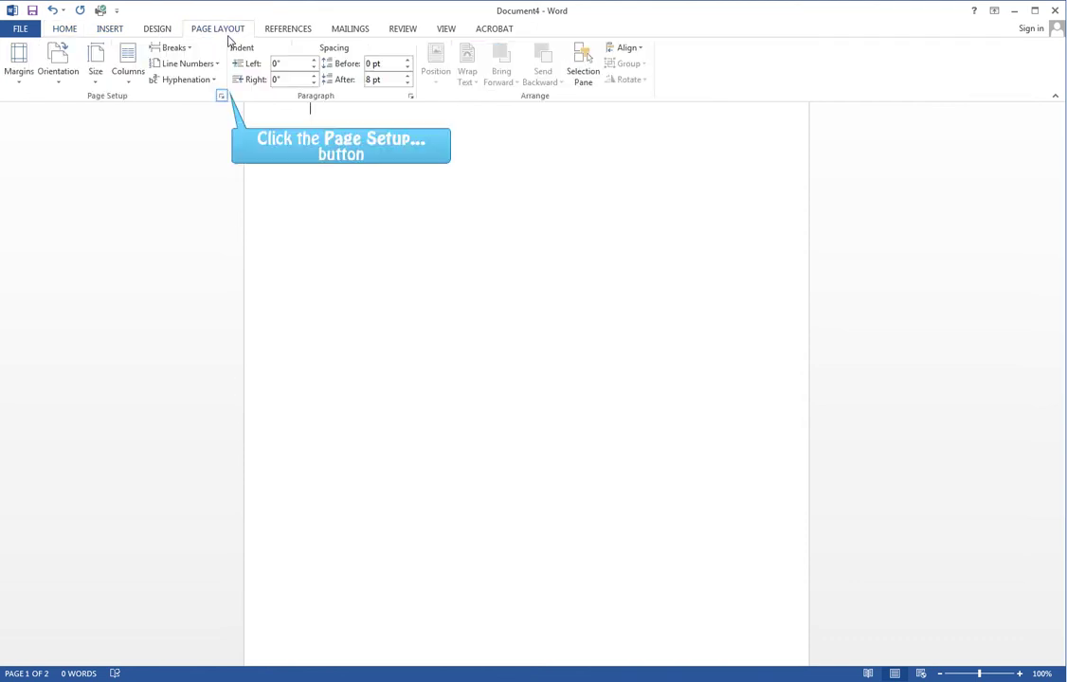
{"action": "left_click", "coordinate": [223, 96]}
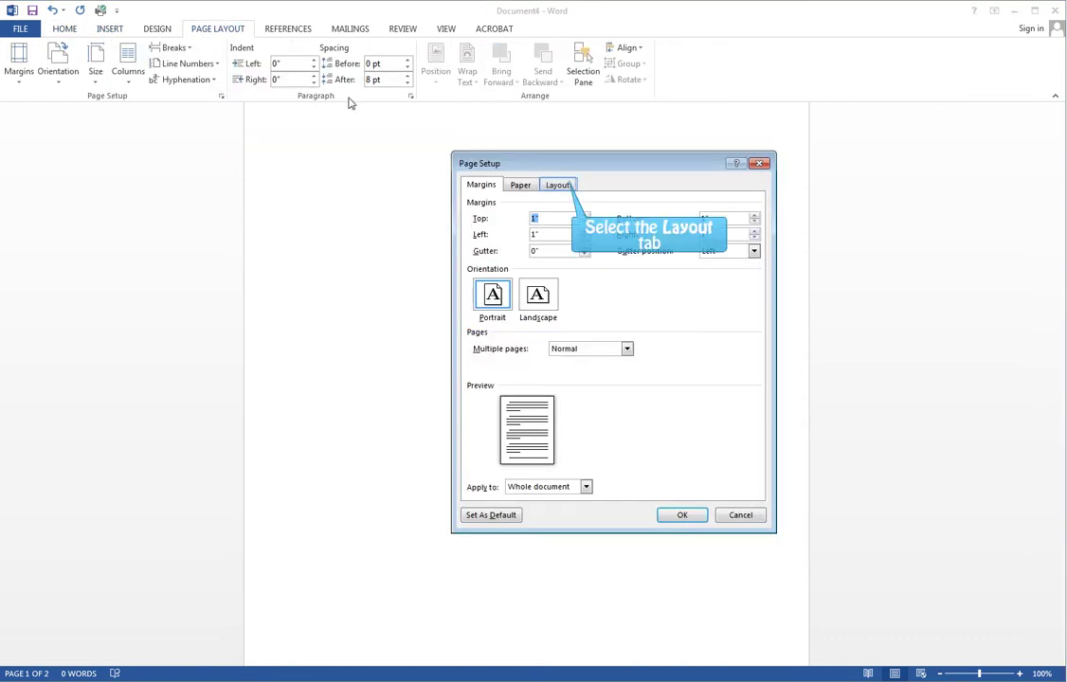
{"action": "left_click", "coordinate": [560, 184]}
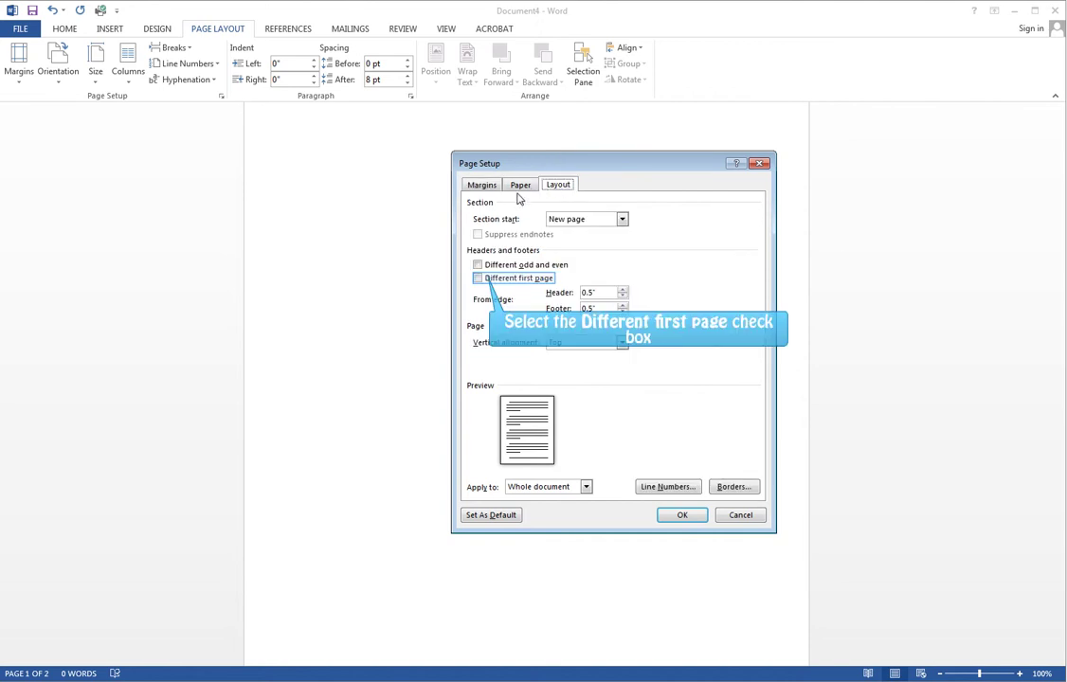
{"action": "left_click", "coordinate": [478, 279]}
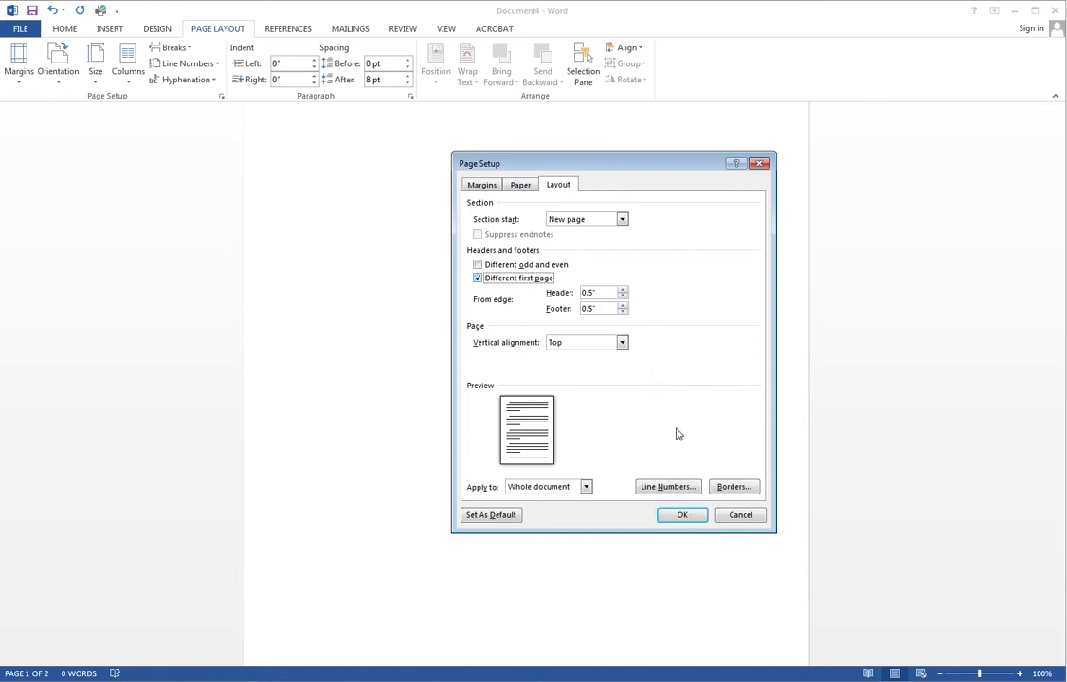
{"action": "left_click", "coordinate": [682, 515]}
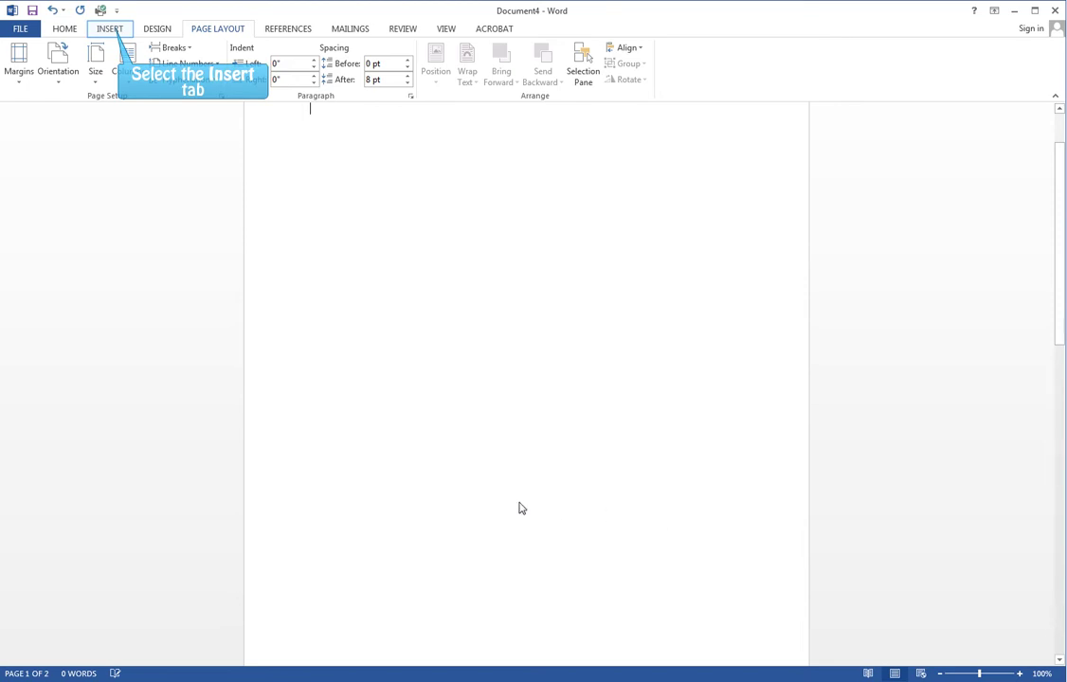
Step: Insert the Symboc_new_2013 logo from the Desktop into the first-page header, then close the header
{"action": "left_click", "coordinate": [110, 31]}
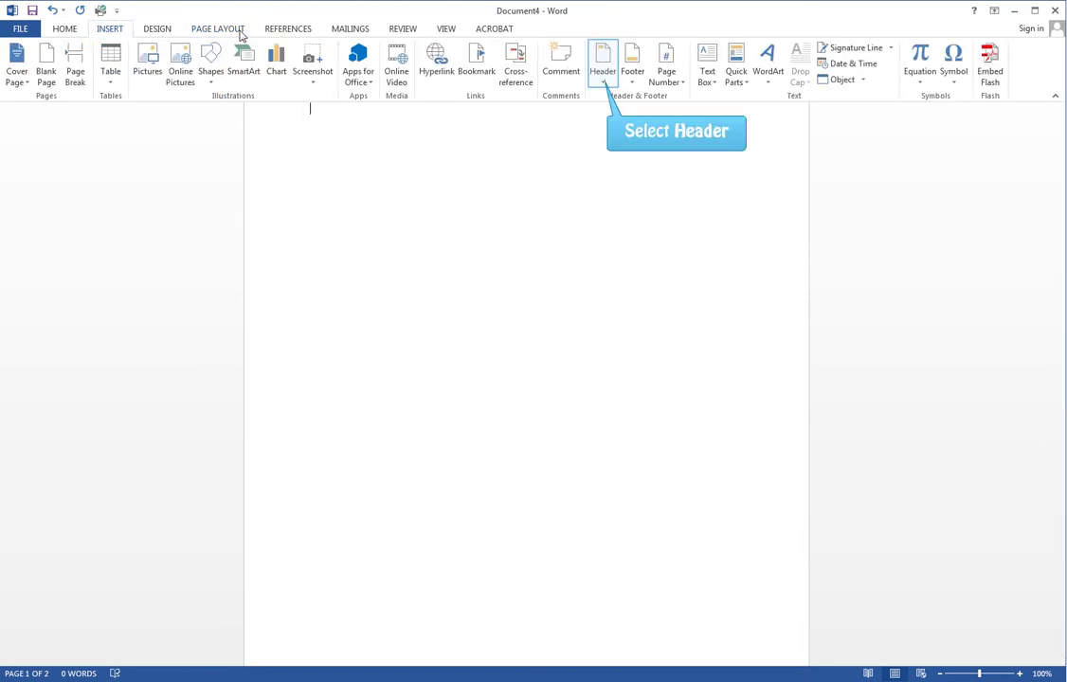
{"action": "left_click", "coordinate": [600, 86]}
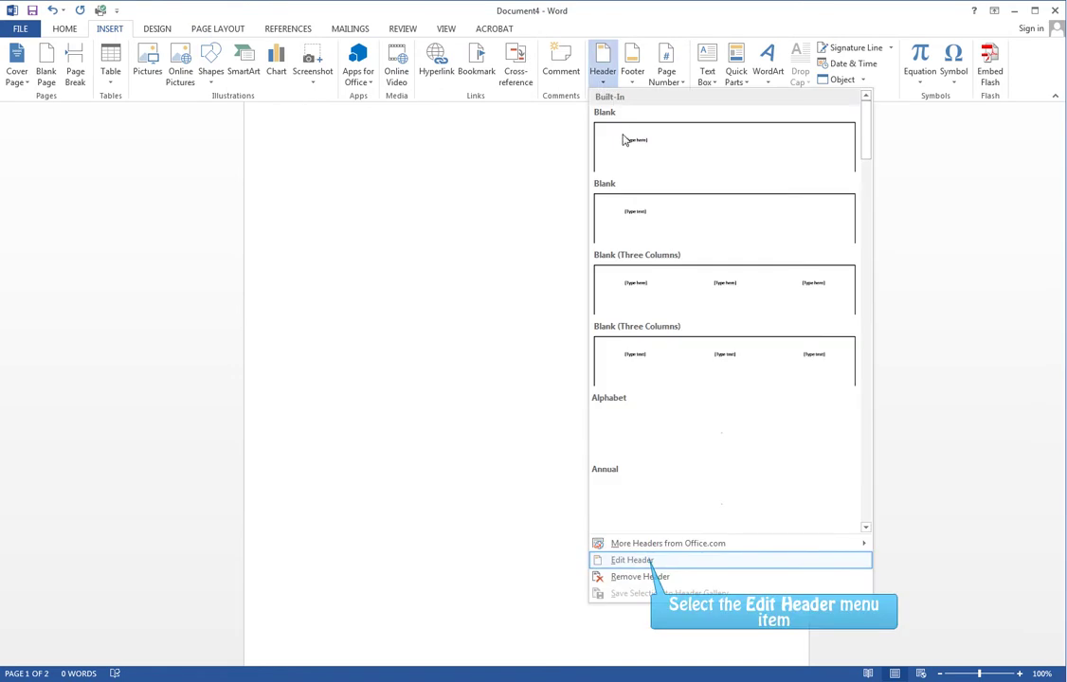
{"action": "left_click", "coordinate": [623, 561]}
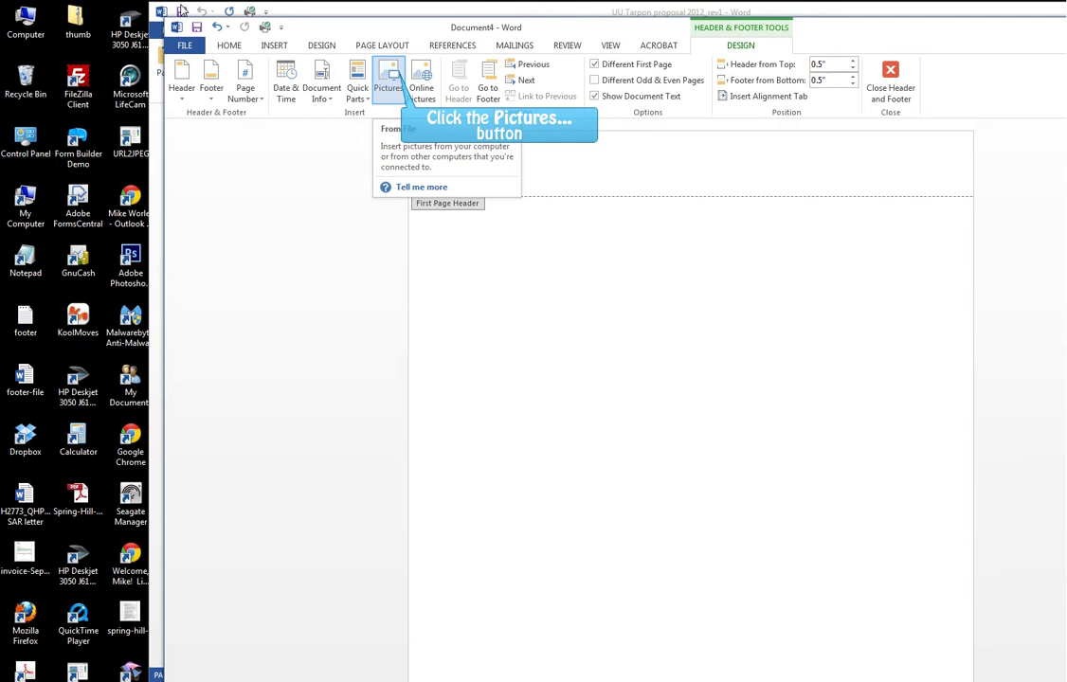
{"action": "left_click", "coordinate": [397, 79]}
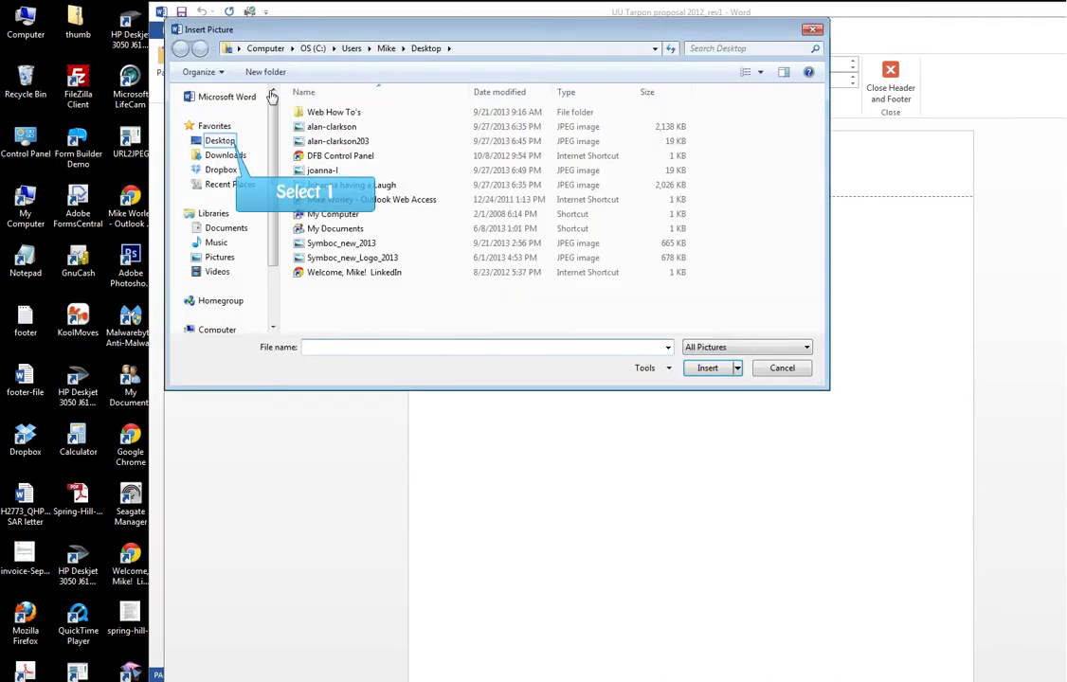
{"action": "left_click", "coordinate": [227, 144]}
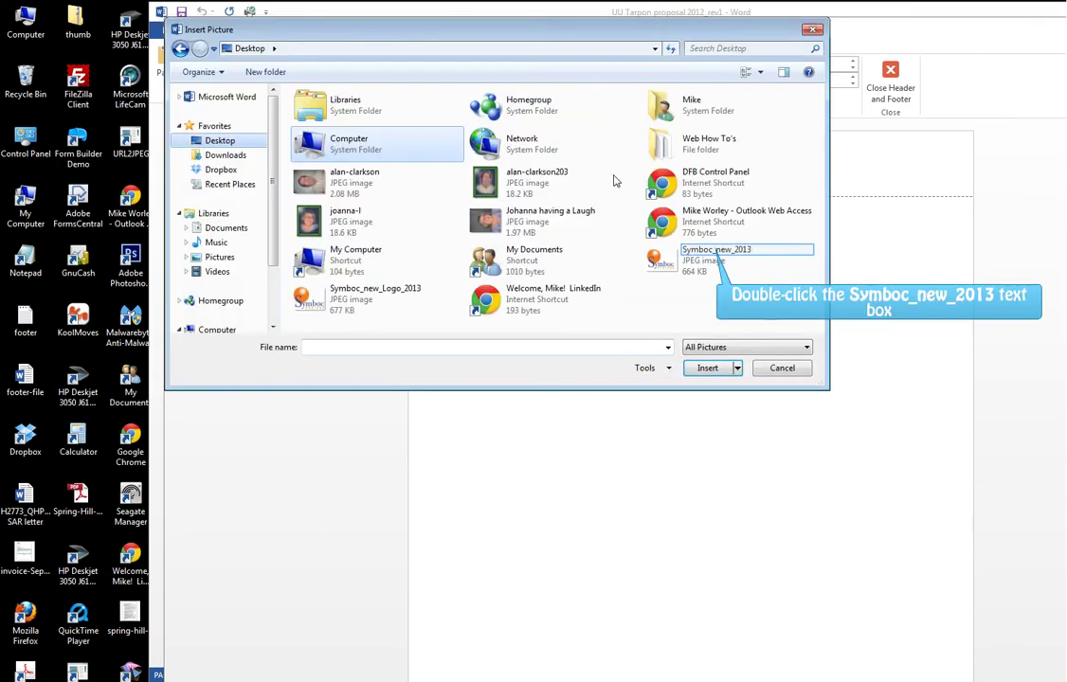
{"action": "double_click", "coordinate": [709, 254]}
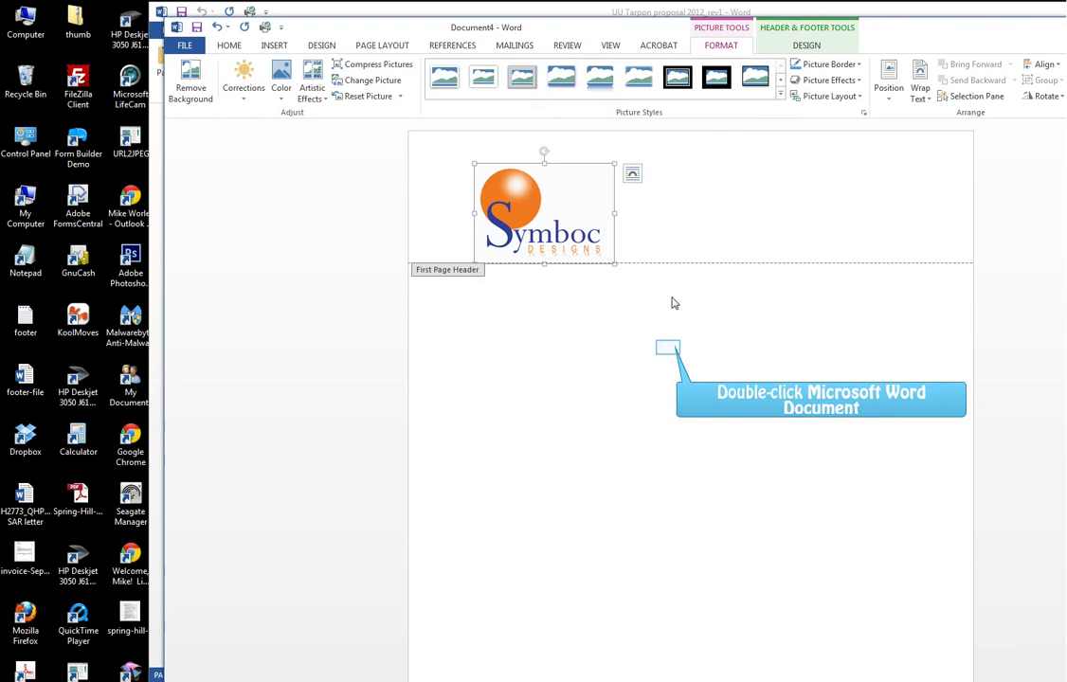
{"action": "double_click", "coordinate": [669, 348]}
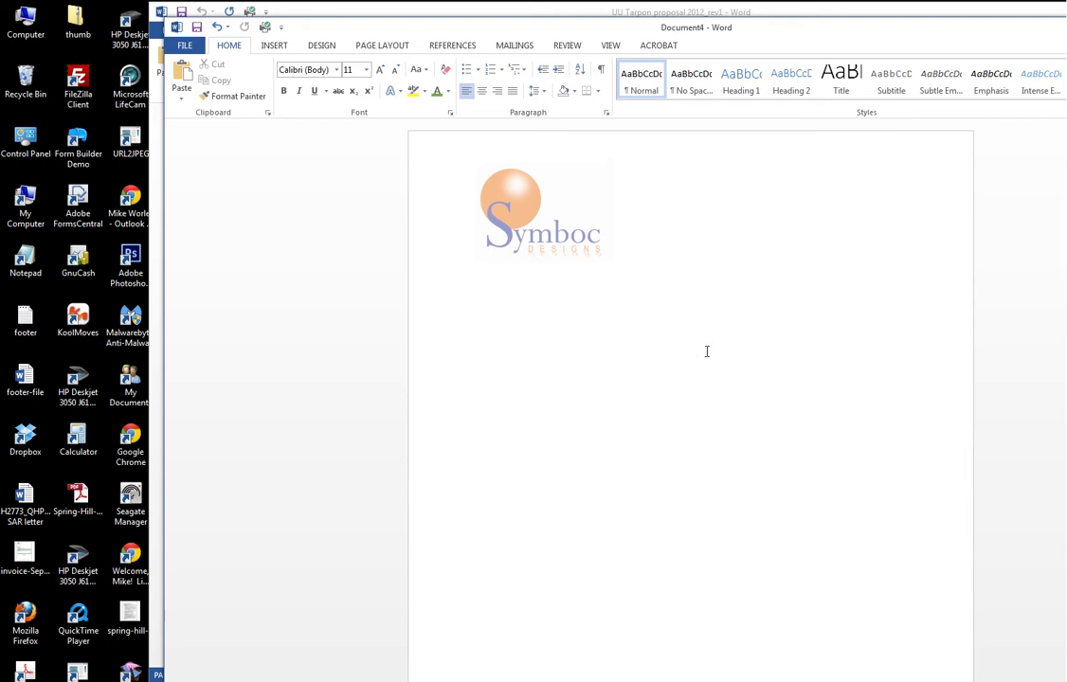
Step: Type the company's street address, suite #101, city, ZIP code and phone number into the first-page footer
{"action": "scroll", "coordinate": [746, 396], "scroll_direction": "down", "scroll_amount": 5}
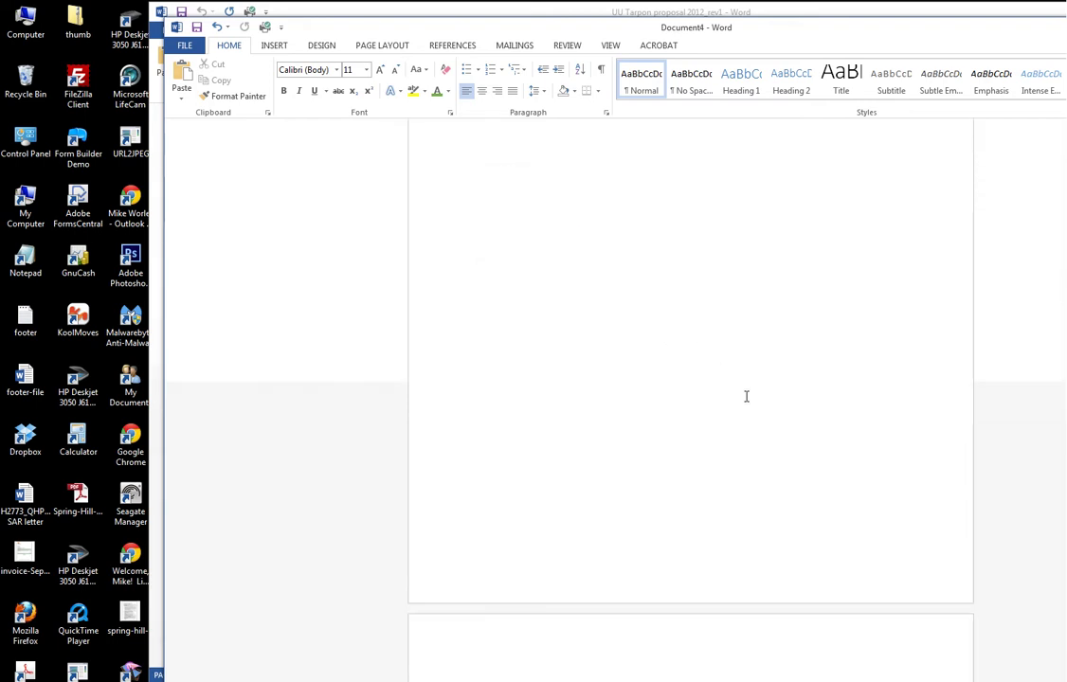
{"action": "left_click", "coordinate": [277, 47]}
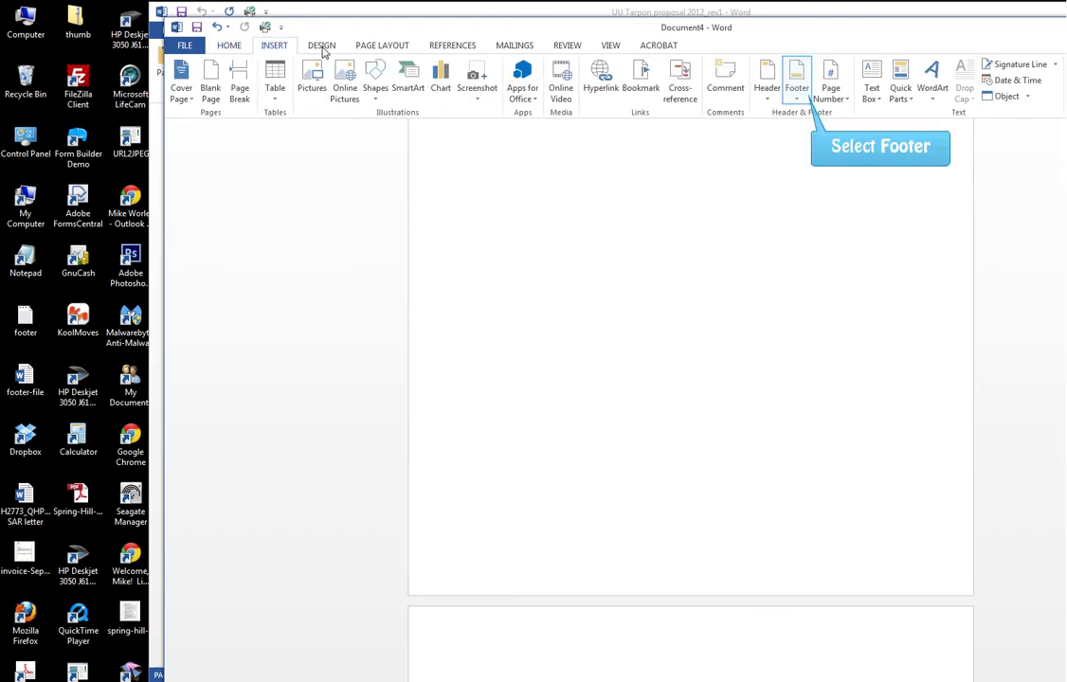
{"action": "left_click", "coordinate": [802, 98]}
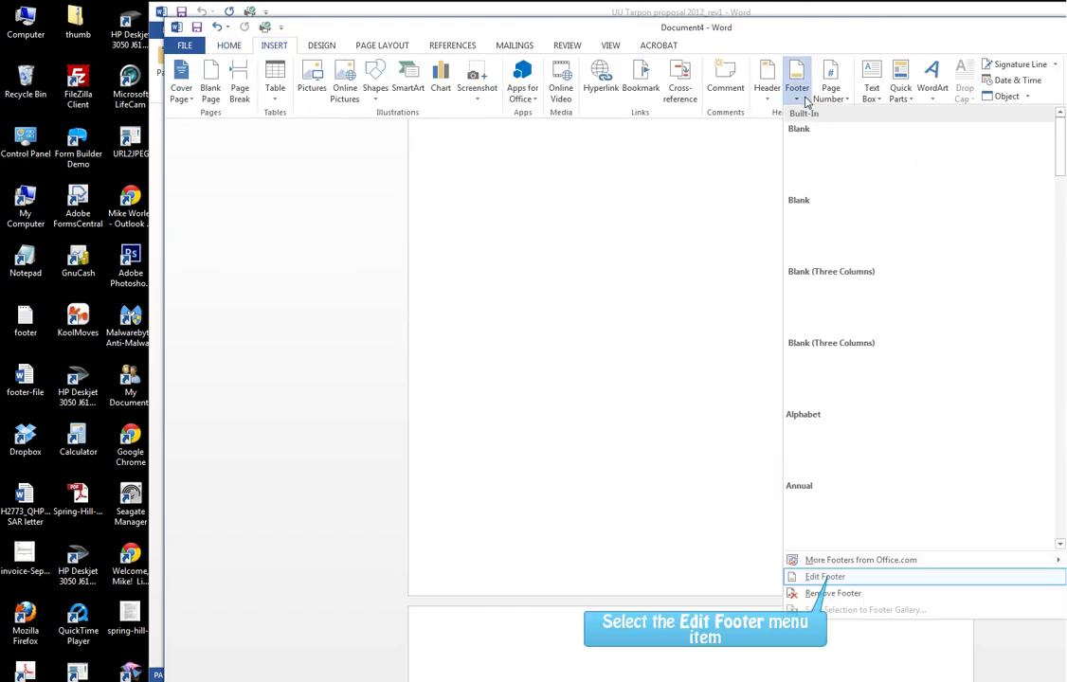
{"action": "left_click", "coordinate": [817, 574]}
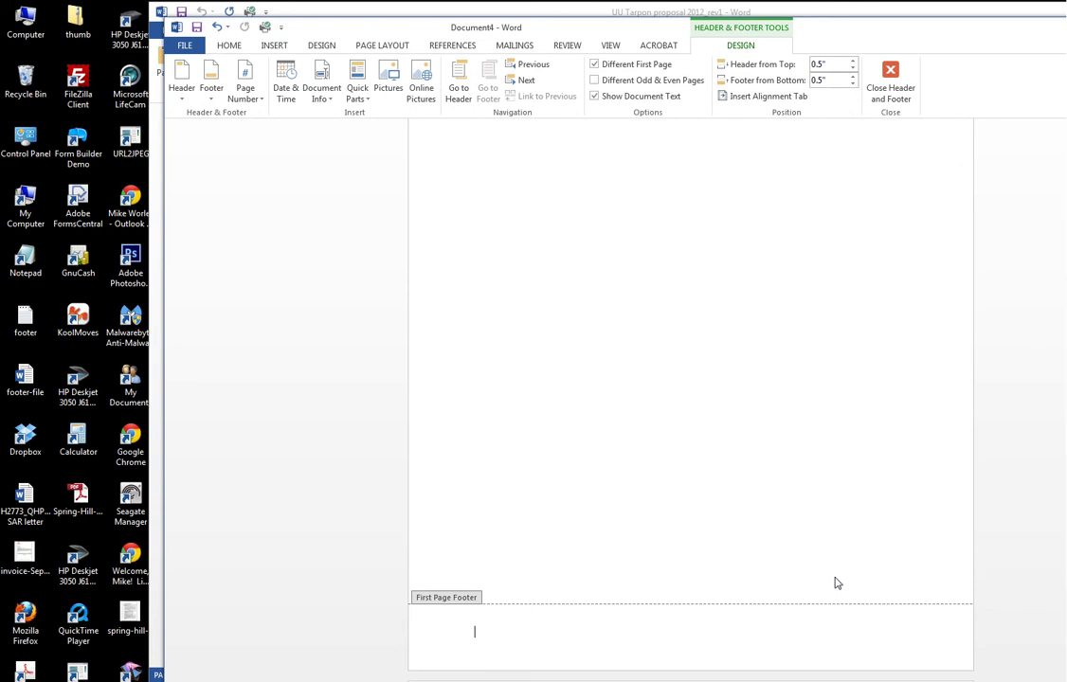
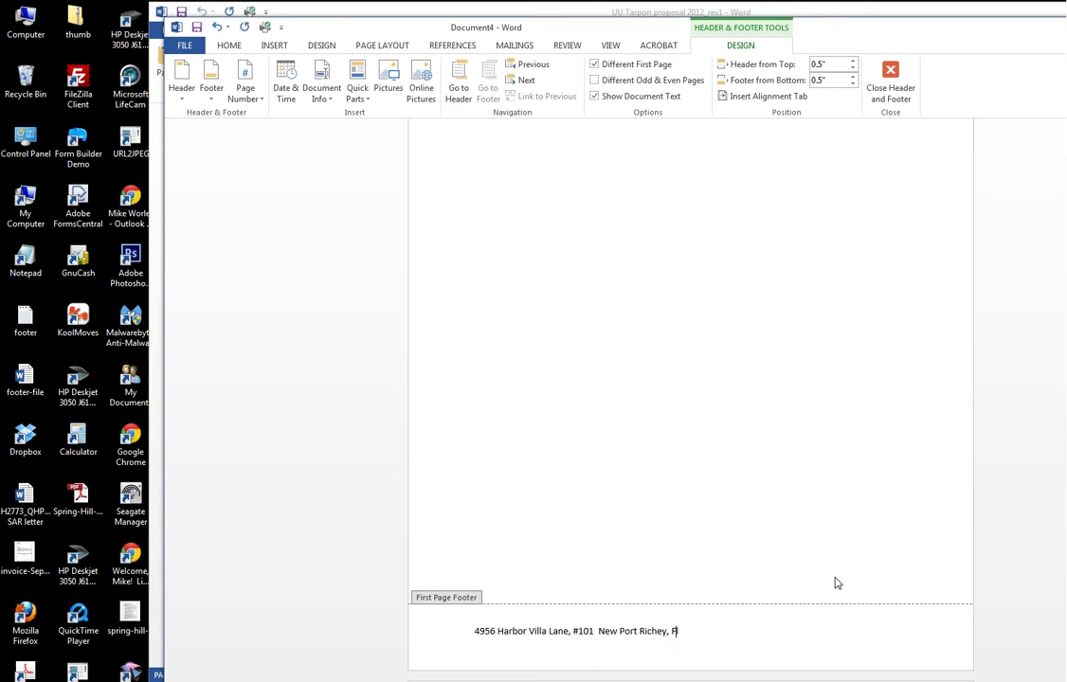
{"action": "type", "text": "  Ph"}
{"action": "type", "text": "one"}
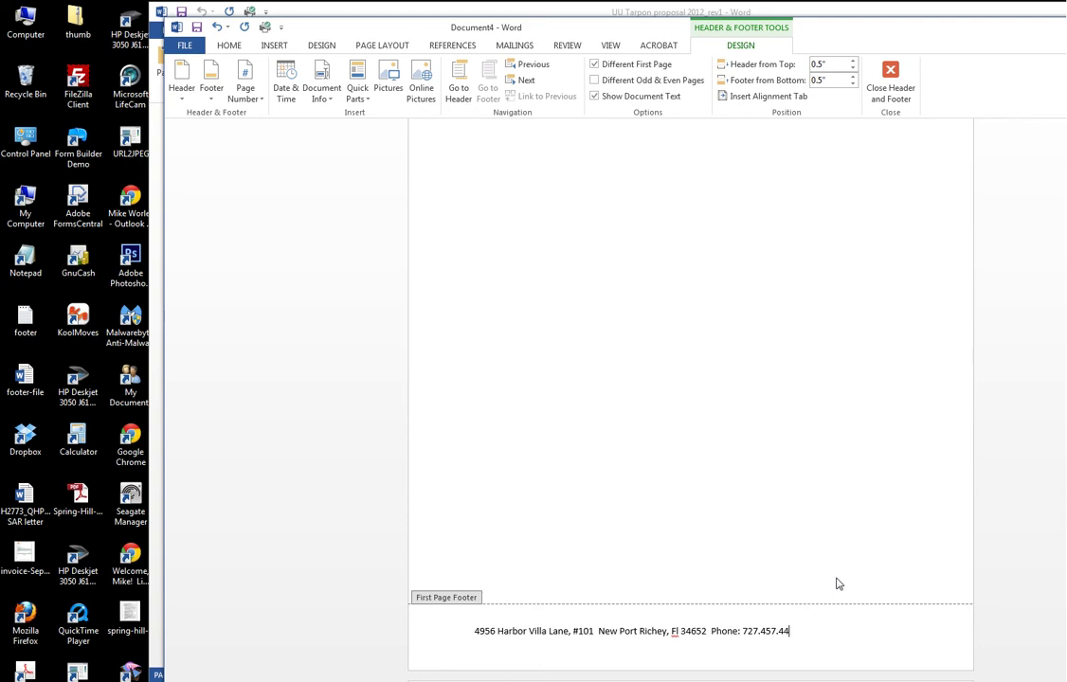
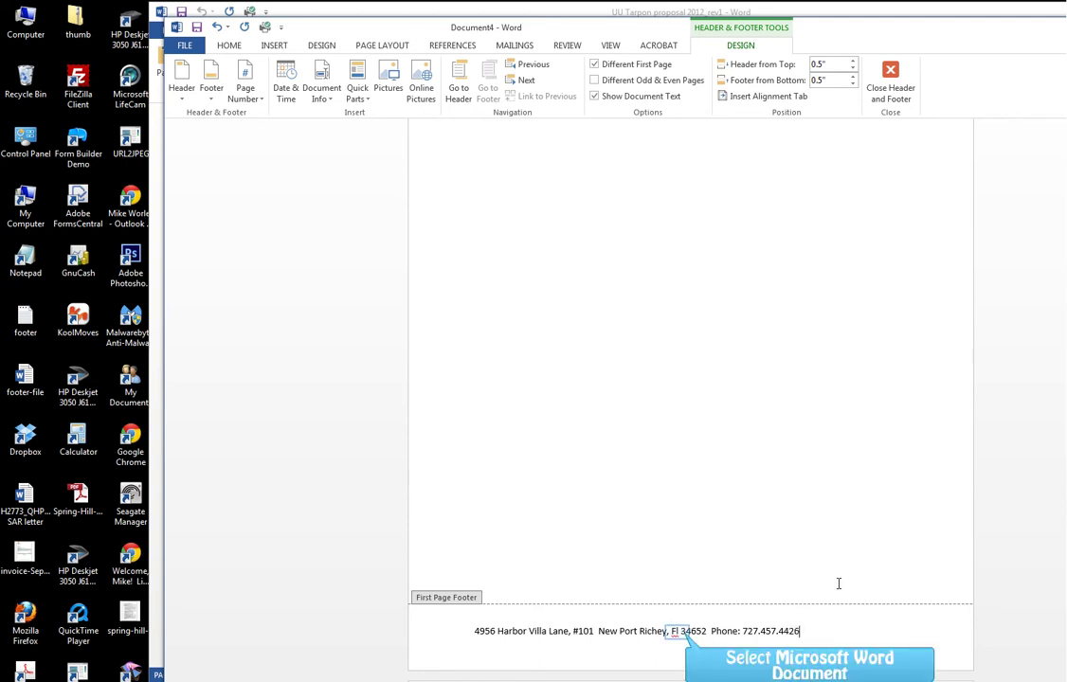
{"action": "left_click", "coordinate": [677, 631]}
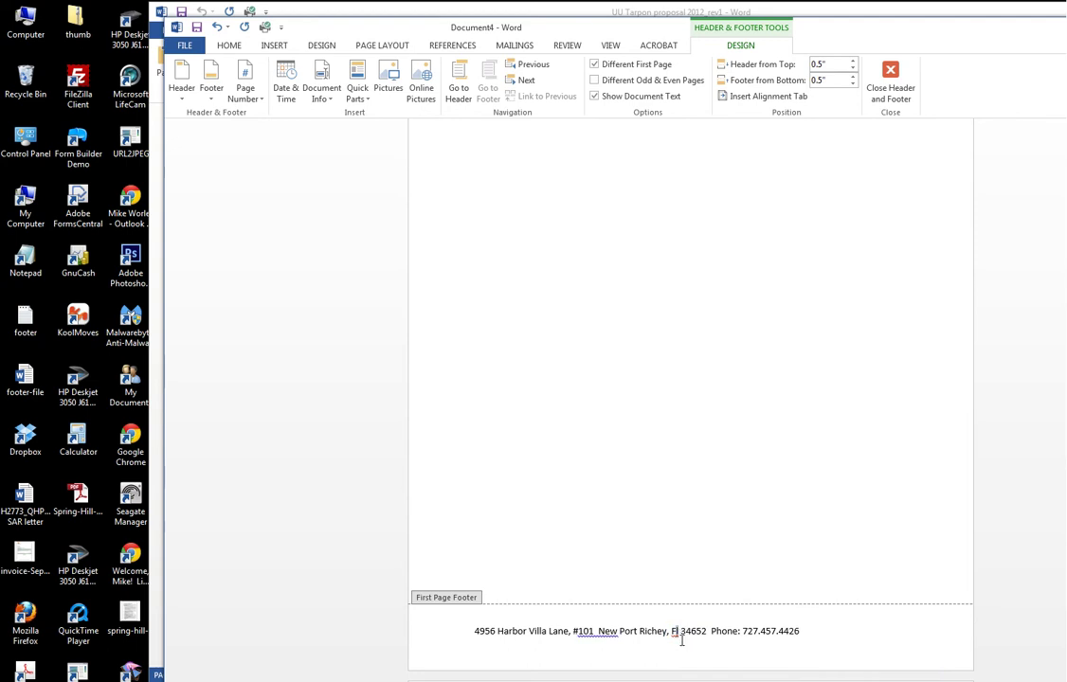
Step: Correct the state abbreviation in the footer to 'FL'
{"action": "key", "text": "BackSpace"}
{"action": "type", "text": "L"}
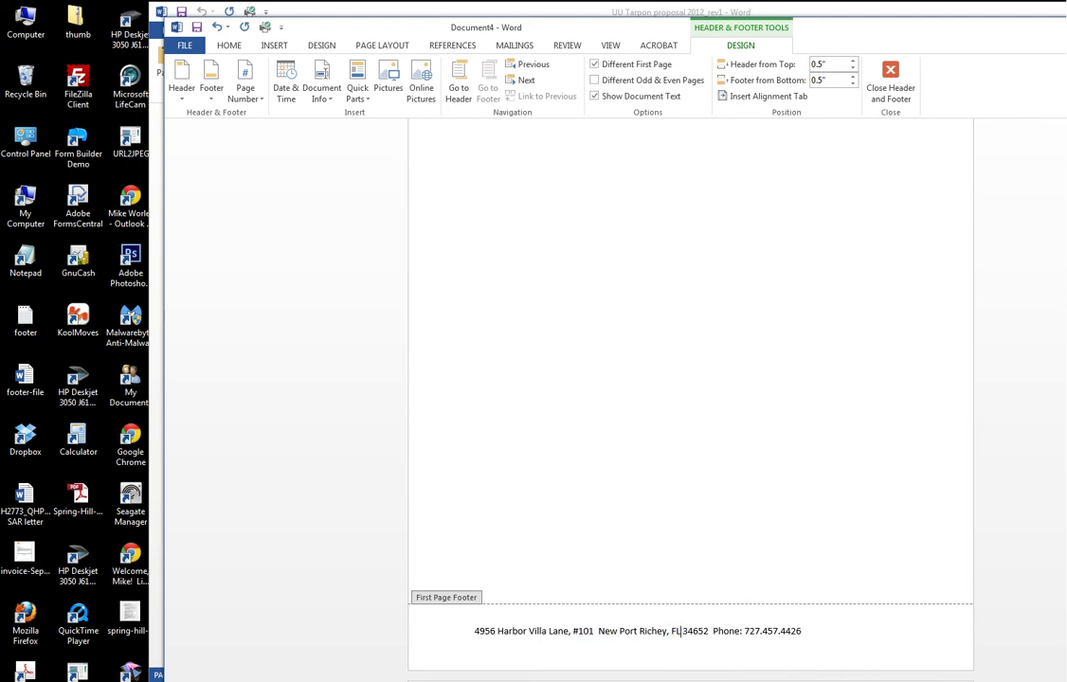
{"action": "left_click", "coordinate": [820, 630]}
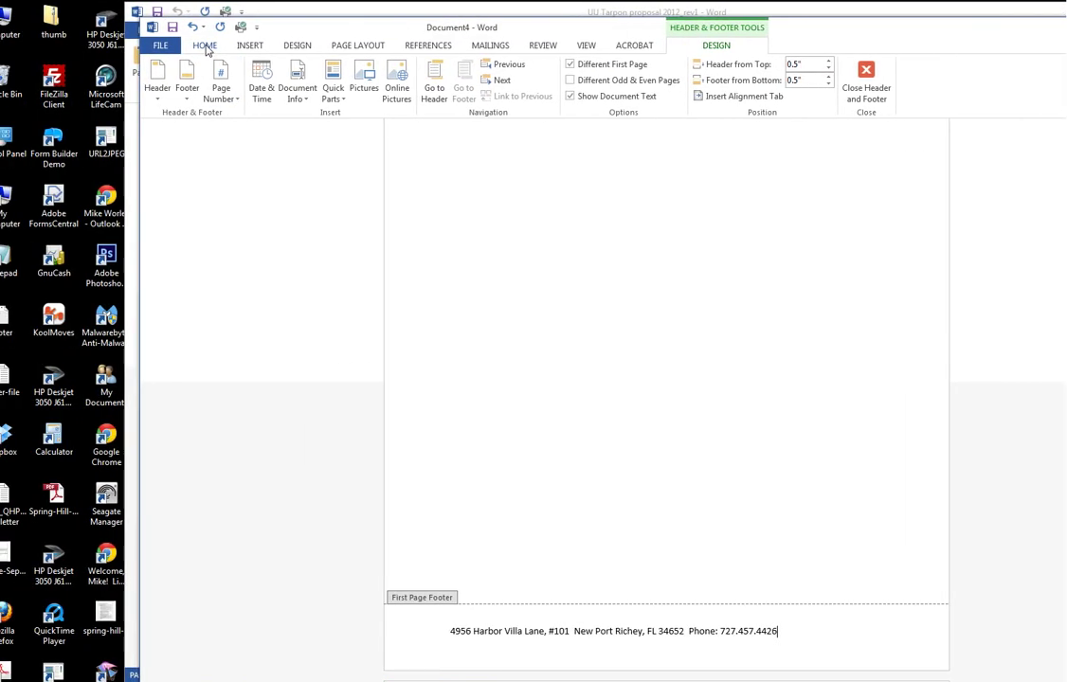
Step: Center the footer address line using Home tab alignment
{"action": "left_click", "coordinate": [230, 45]}
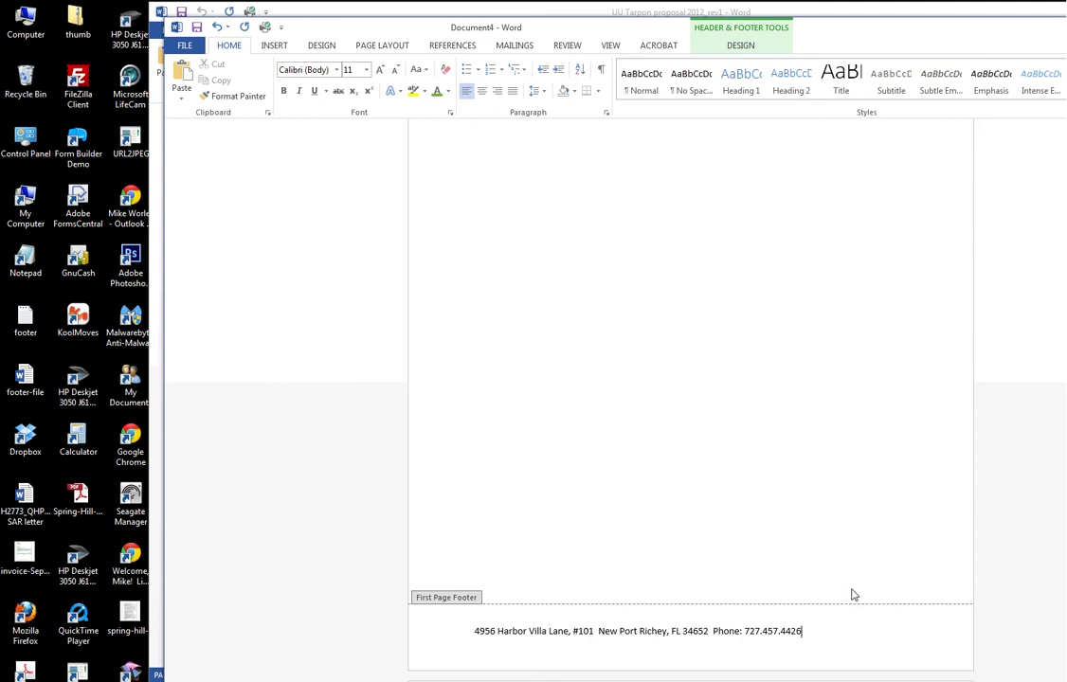
{"action": "left_click_drag", "start_coordinate": [806, 631], "coordinate": [471, 630]}
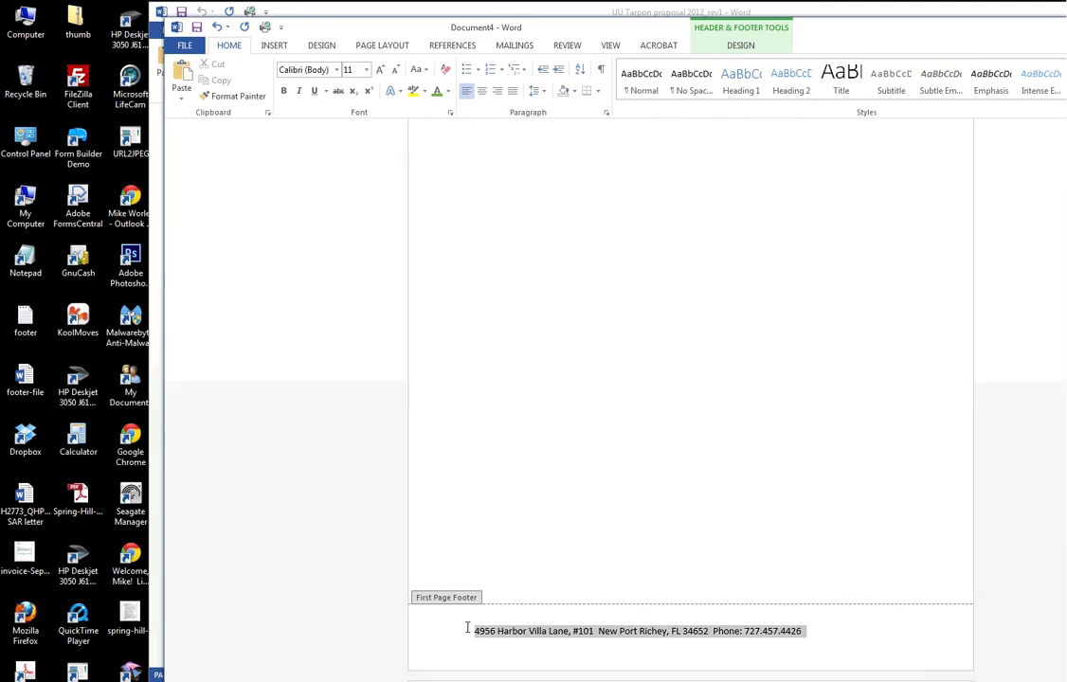
{"action": "left_click", "coordinate": [481, 90]}
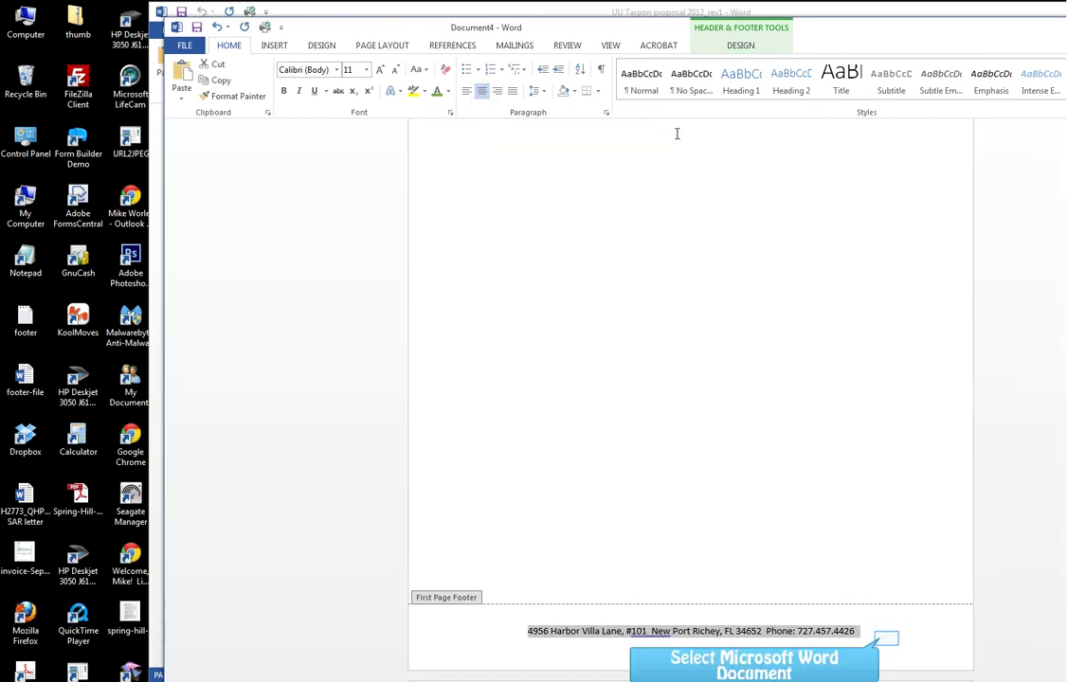
{"action": "left_click", "coordinate": [888, 639]}
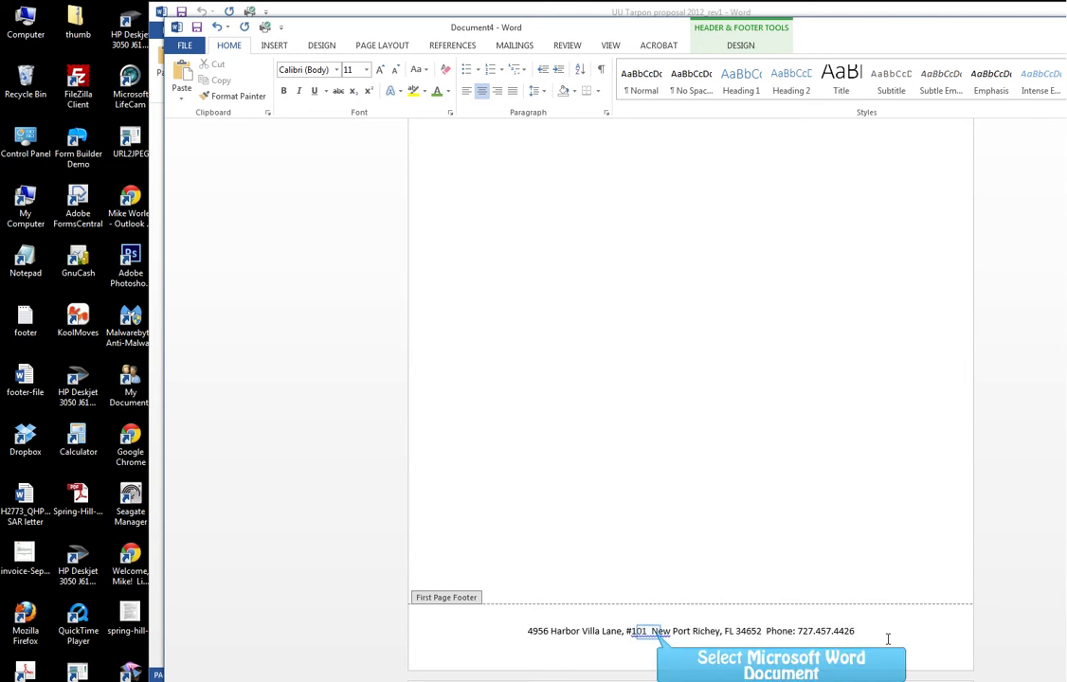
Step: Insert a black diamond symbol right after #101 in the footer
{"action": "left_click", "coordinate": [650, 632]}
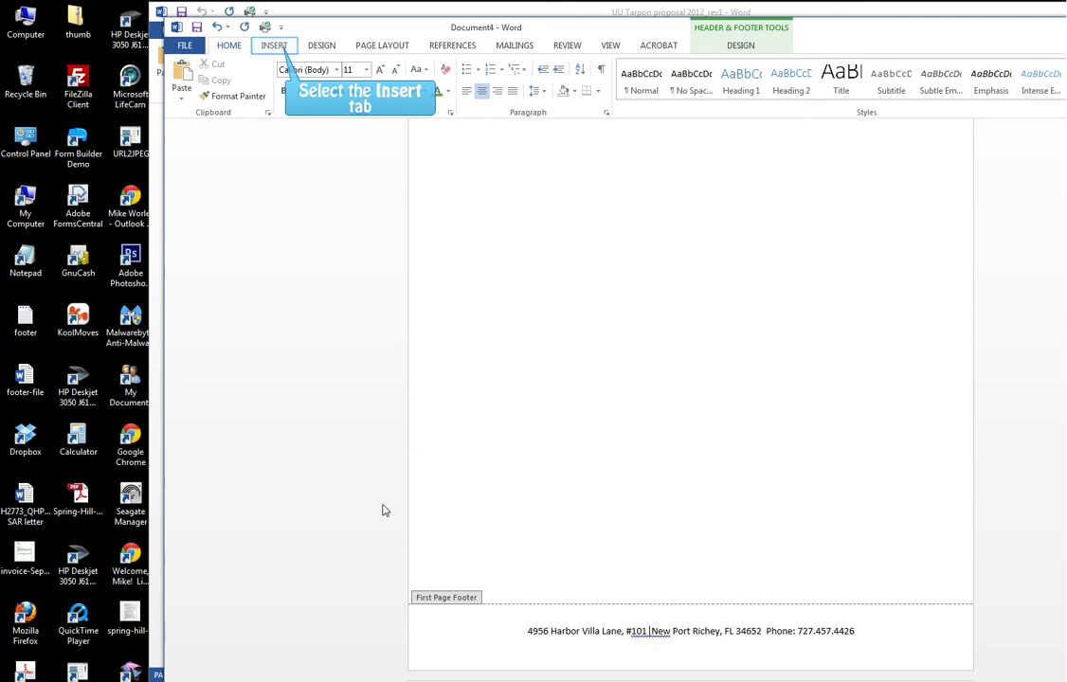
{"action": "left_click", "coordinate": [274, 45]}
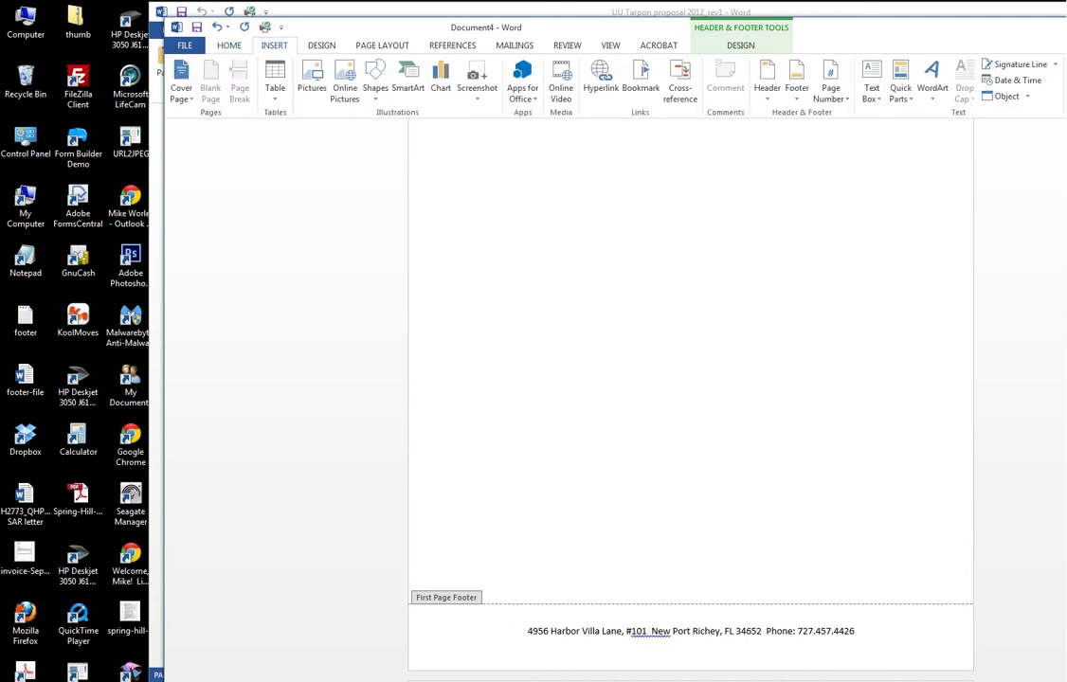
{"action": "left_click", "coordinate": [853, 90]}
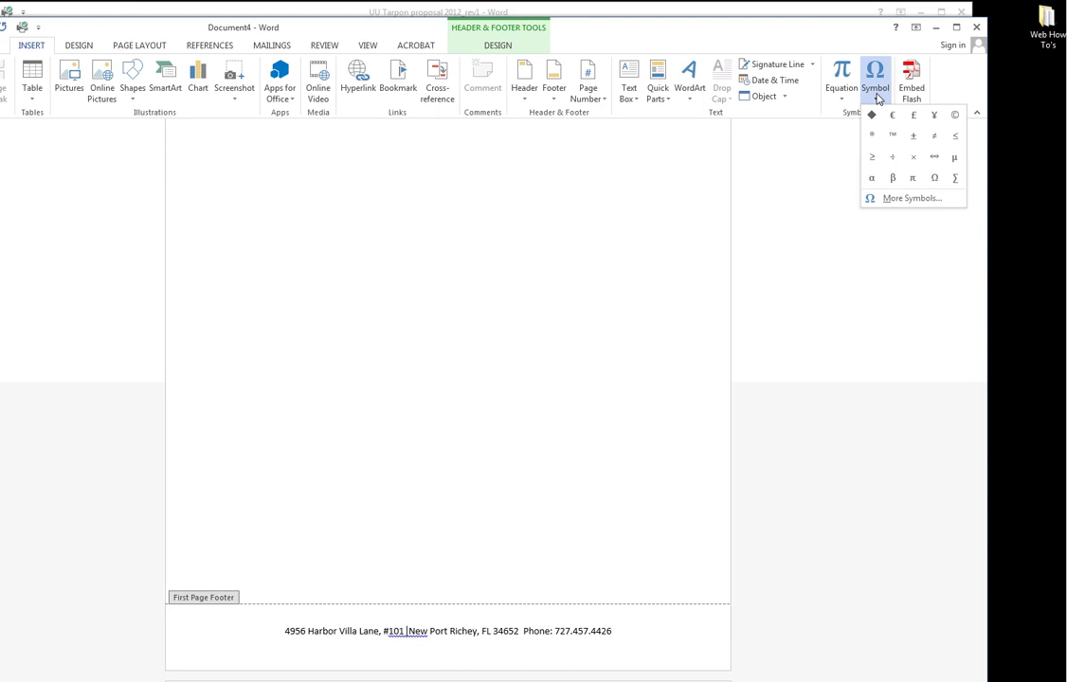
{"action": "left_click", "coordinate": [850, 115]}
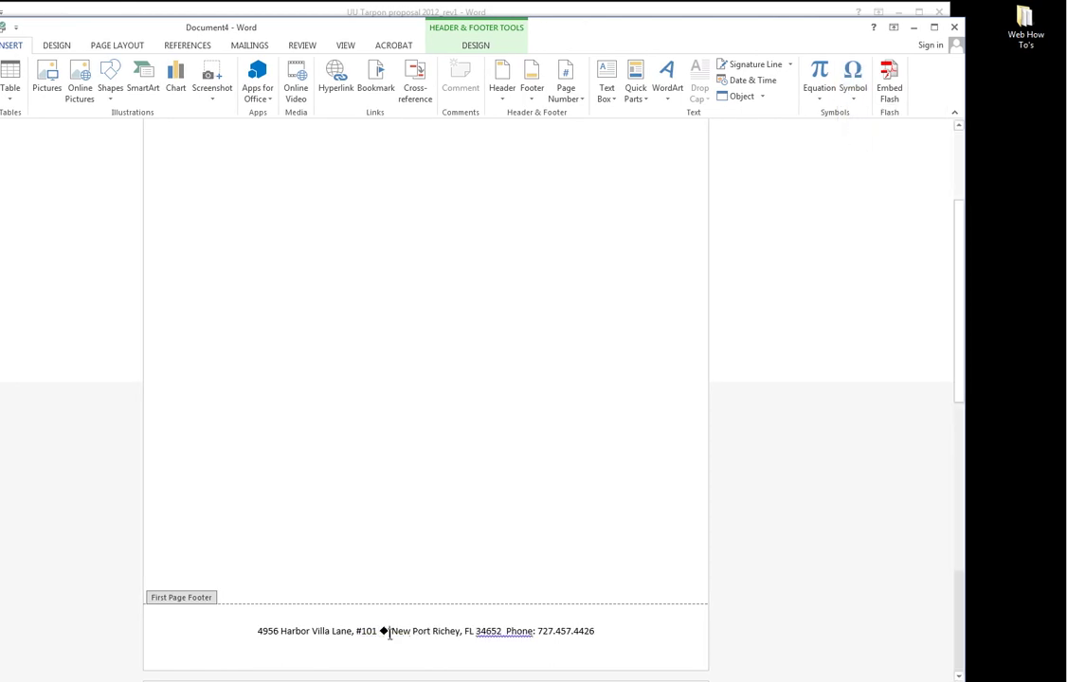
Step: Color the diamond Green Accent 6 and paste a copy between 34652 and Phone
{"action": "left_click_drag", "start_coordinate": [390, 635], "coordinate": [381, 637]}
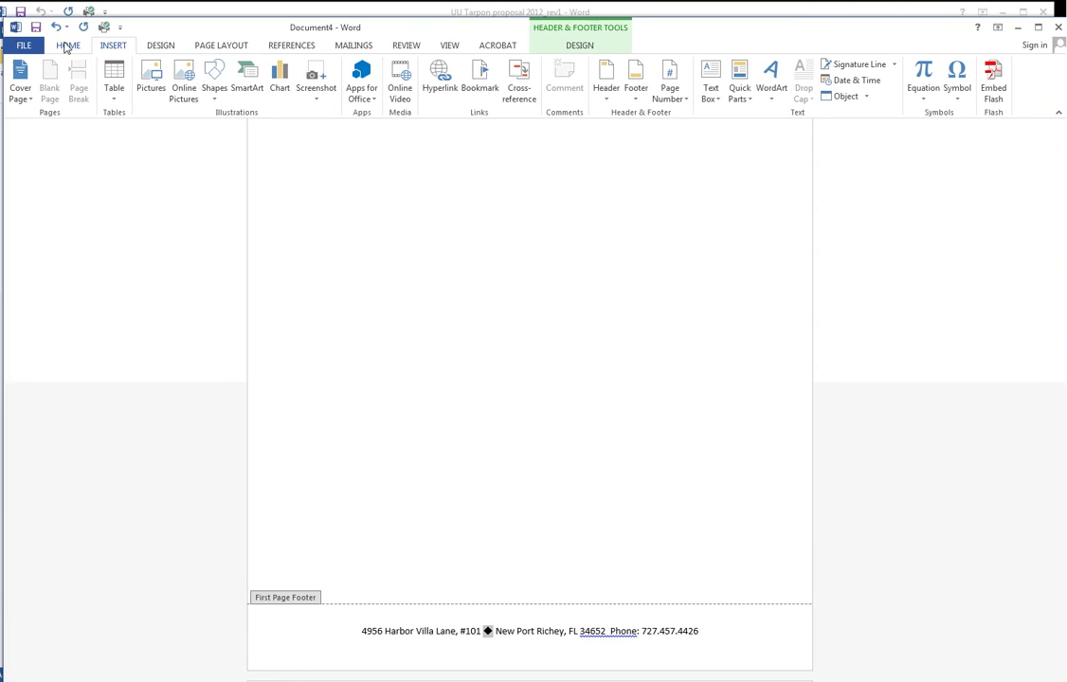
{"action": "left_click", "coordinate": [66, 48]}
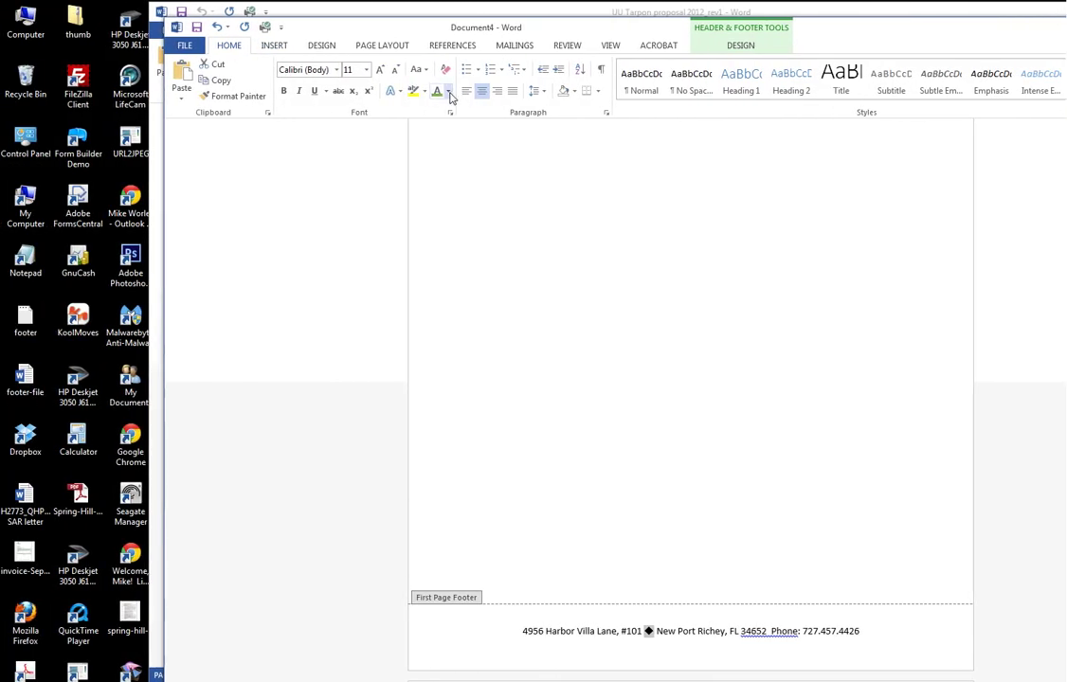
{"action": "left_click", "coordinate": [449, 91]}
{"action": "left_click", "coordinate": [545, 138]}
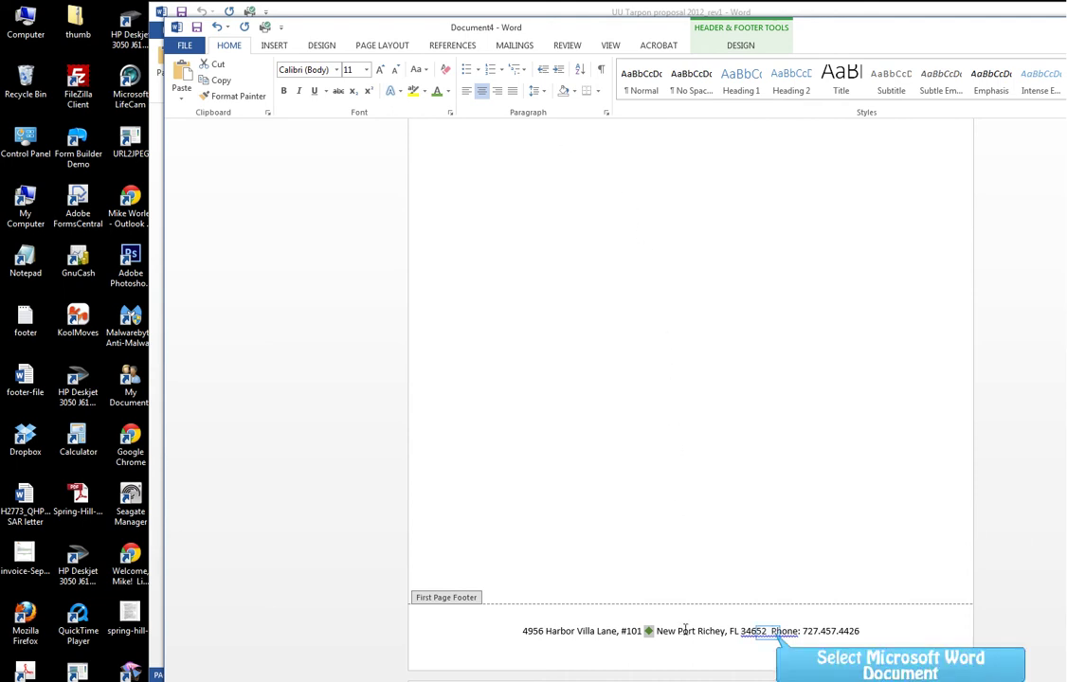
{"action": "left_click", "coordinate": [768, 631]}
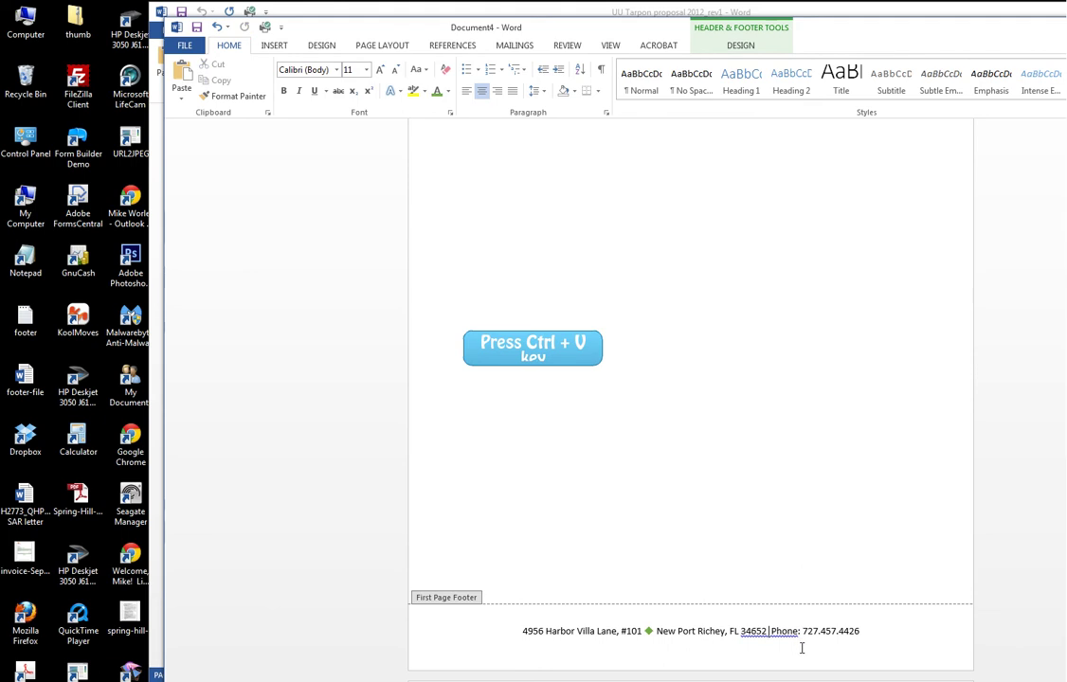
{"action": "key", "text": "ctrl+v"}
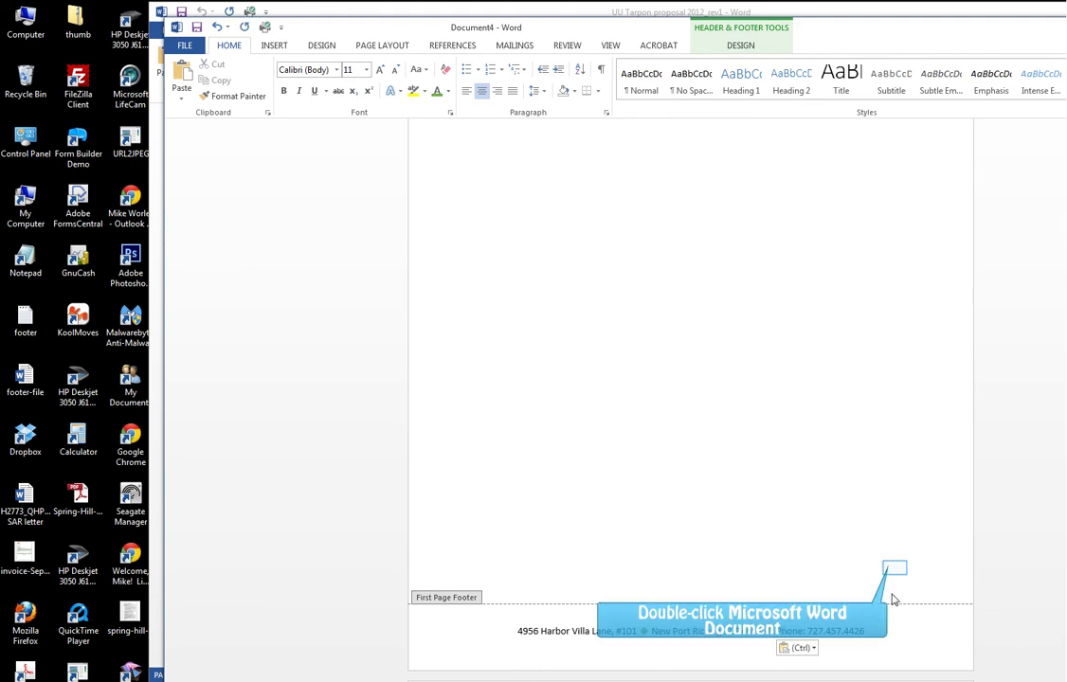
Step: Close the footer and copy the text from the UU Tarpon proposal document
{"action": "double_click", "coordinate": [894, 569]}
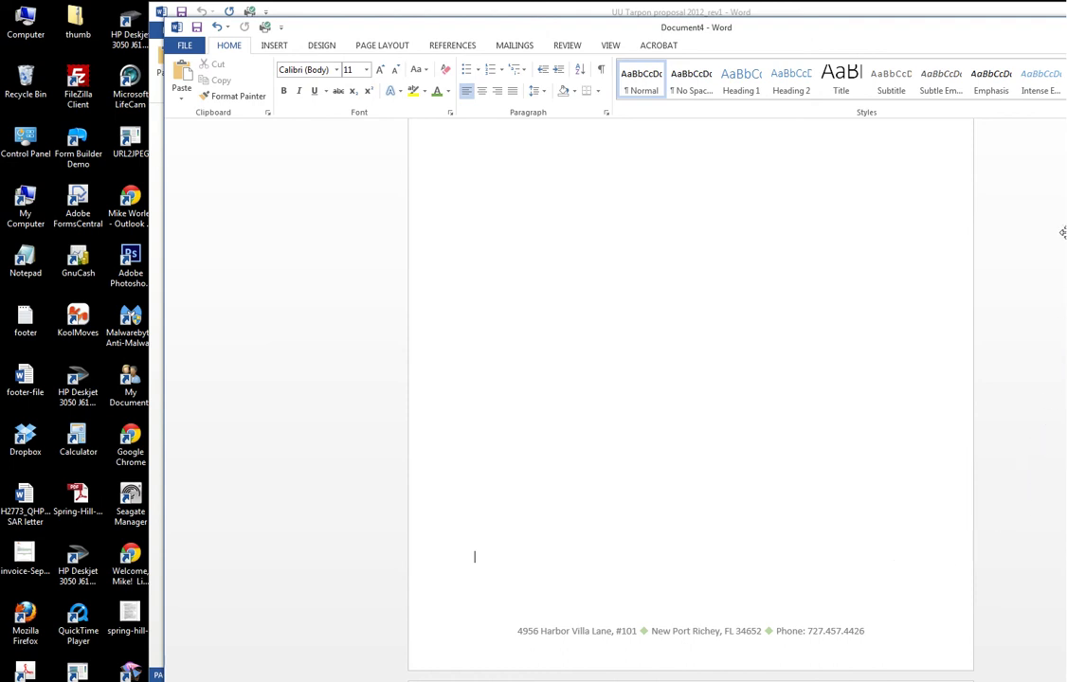
{"action": "left_click", "coordinate": [933, 11]}
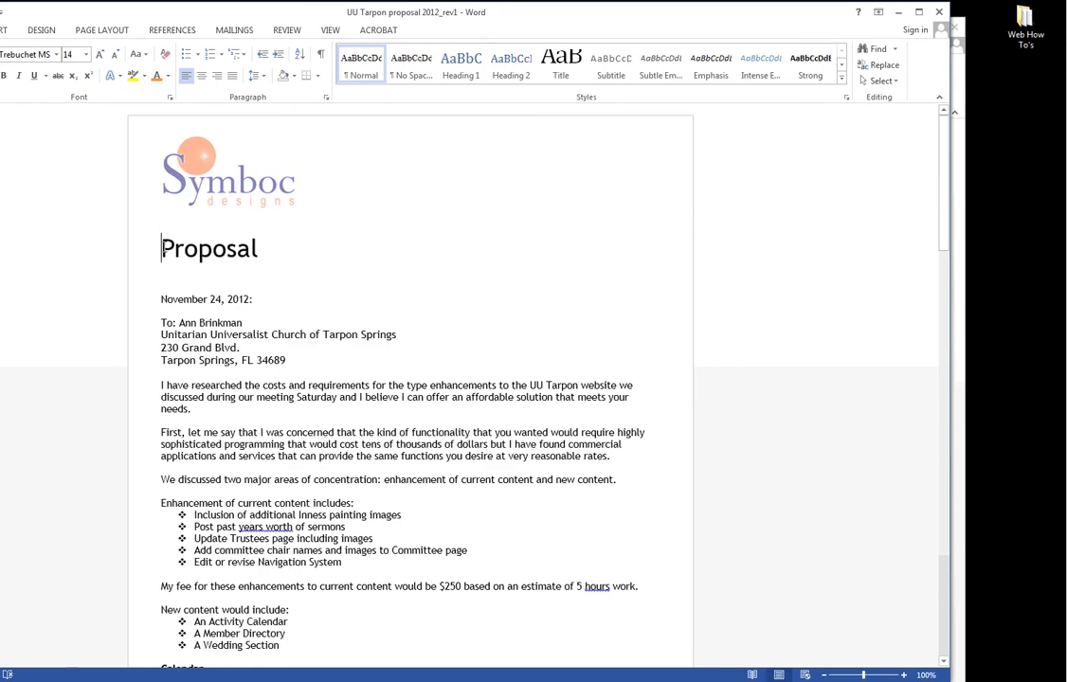
{"action": "mouse_move", "coordinate": [161, 249]}
{"action": "left_mouse_down"}
{"action": "mouse_move", "coordinate": [302, 585]}
{"action": "mouse_move", "coordinate": [346, 323]}
{"action": "left_mouse_up"}
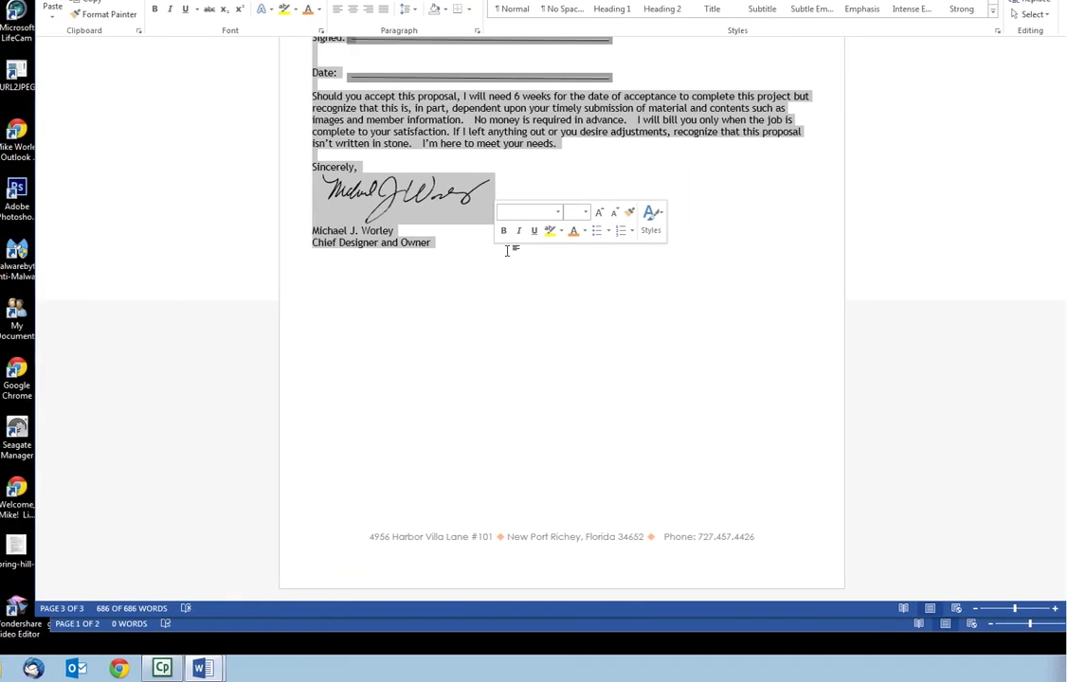
{"action": "key", "text": "ctrl+c"}
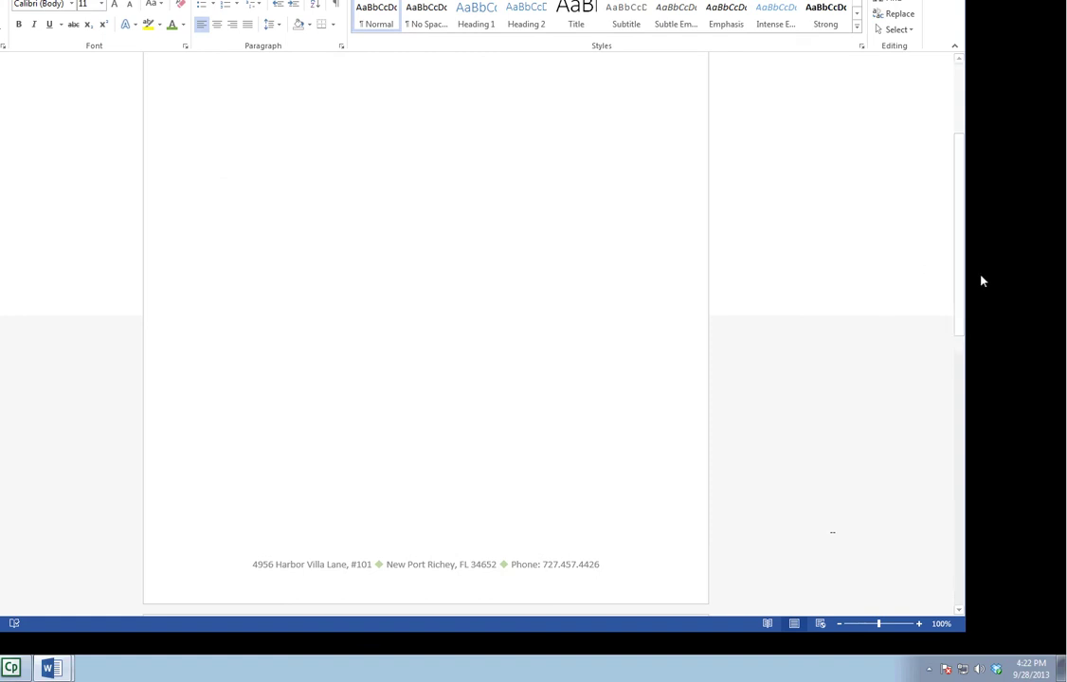
Step: Paste the proposal text into the letterhead and scroll through the three resulting pages
{"action": "left_click_drag", "start_coordinate": [956, 289], "coordinate": [959, 215]}
{"action": "key", "text": "ctrl+v"}
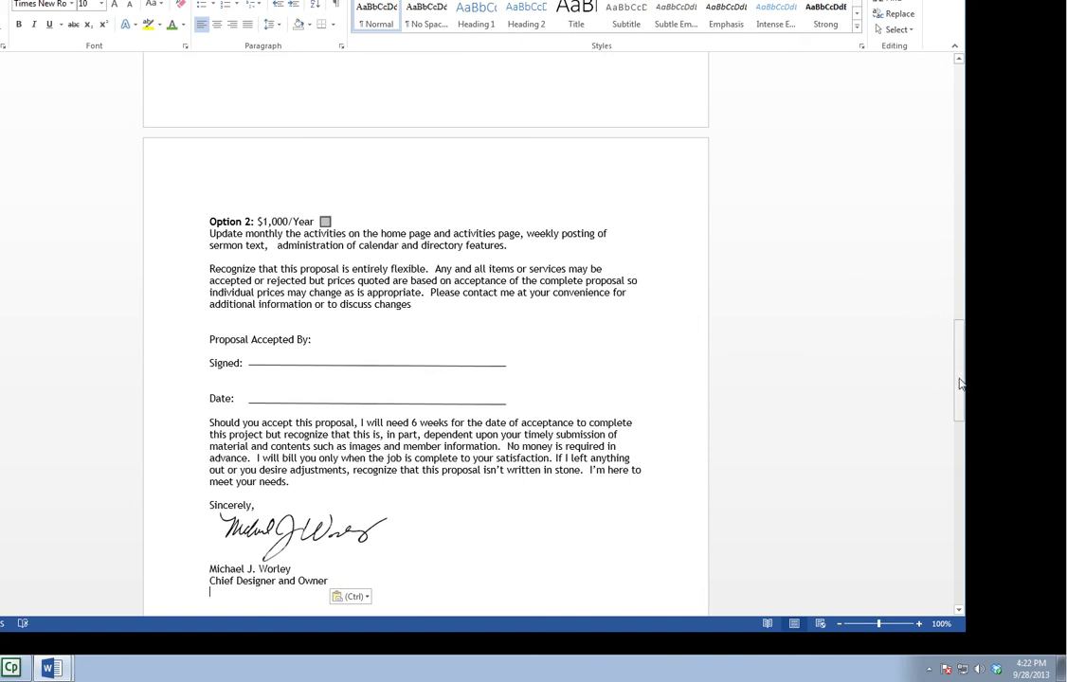
{"action": "left_click_drag", "start_coordinate": [959, 327], "coordinate": [947, 142]}
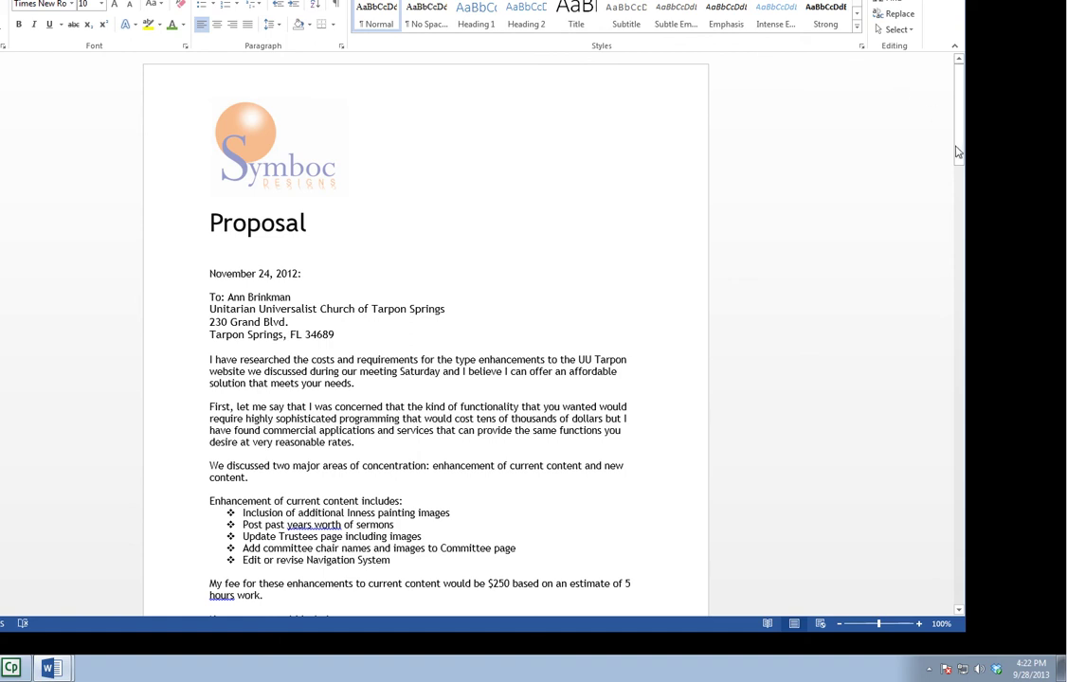
{"action": "left_click_drag", "start_coordinate": [957, 159], "coordinate": [950, 261]}
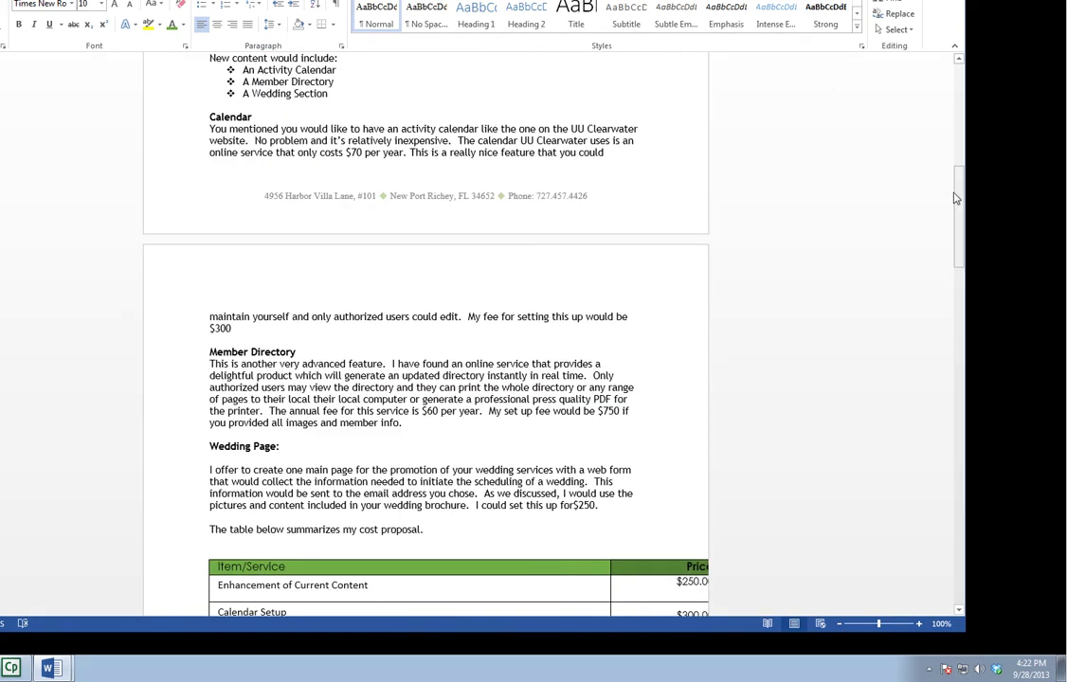
{"action": "left_click_drag", "start_coordinate": [957, 217], "coordinate": [948, 425]}
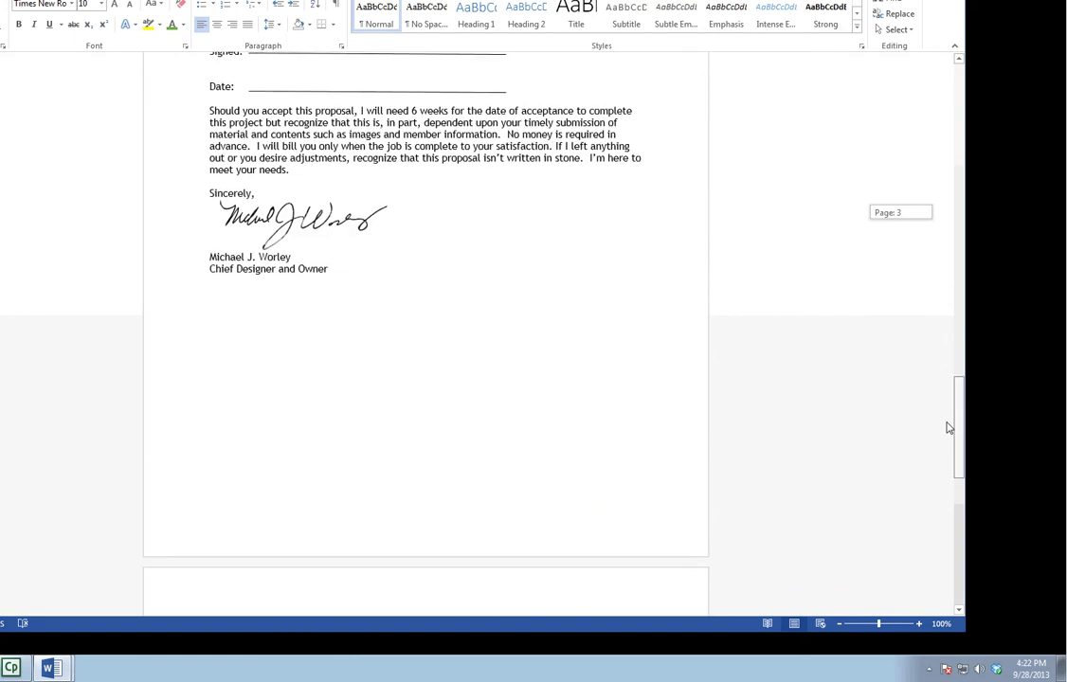
{"action": "left_click_drag", "start_coordinate": [948, 426], "coordinate": [988, 102]}
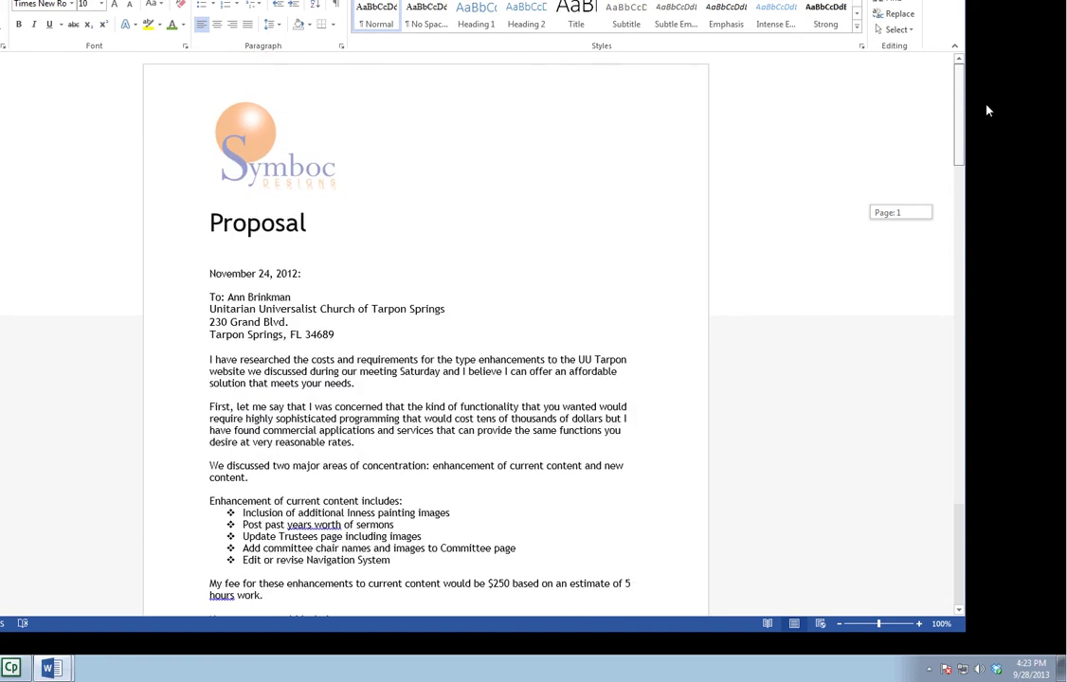